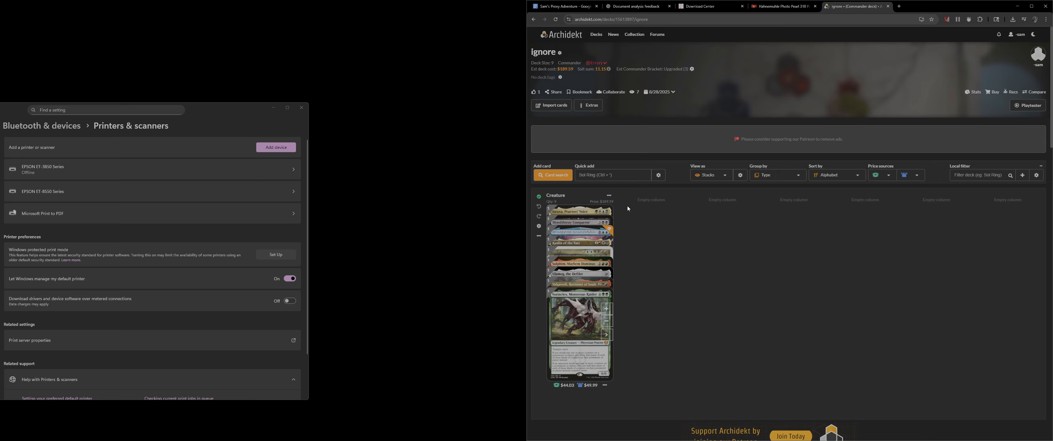
# Step: Browse the alternative printings of the deck's cards, from Atraxa, Praetors' Voice onward, and return to the deck page
pyautogui.click(609, 255)
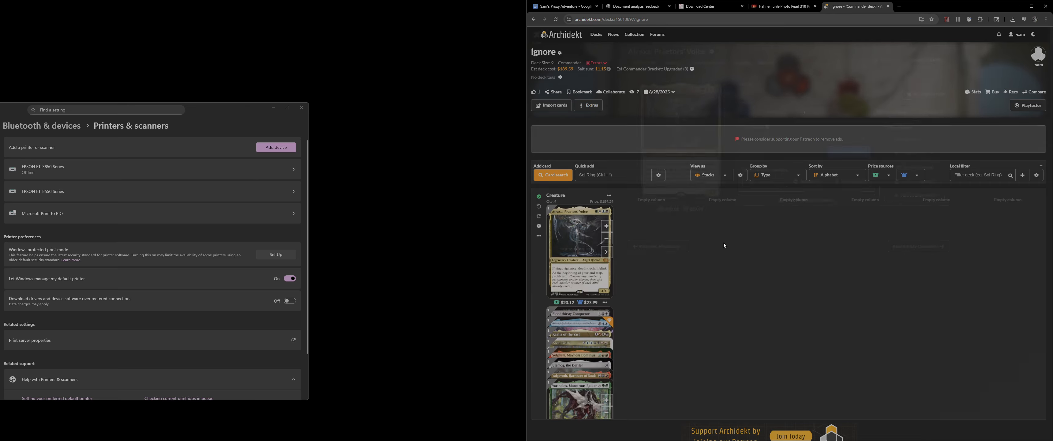
pyautogui.click(537, 36)
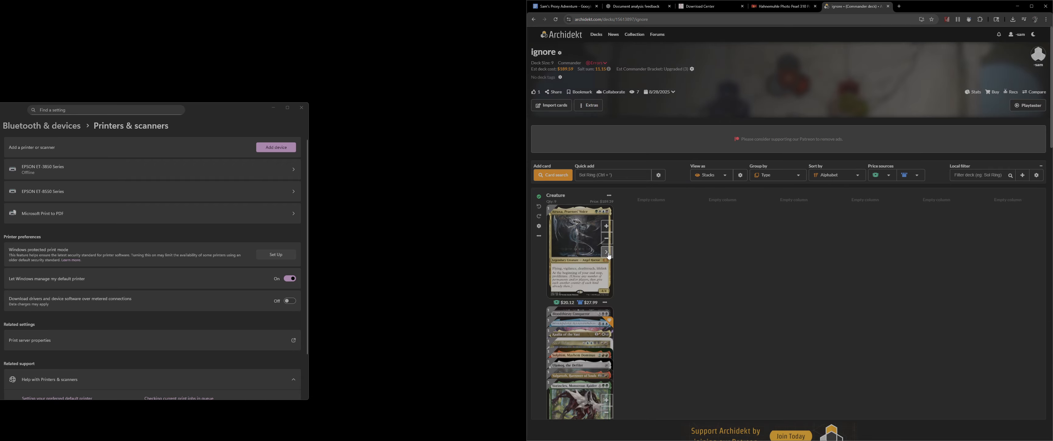
pyautogui.click(608, 254)
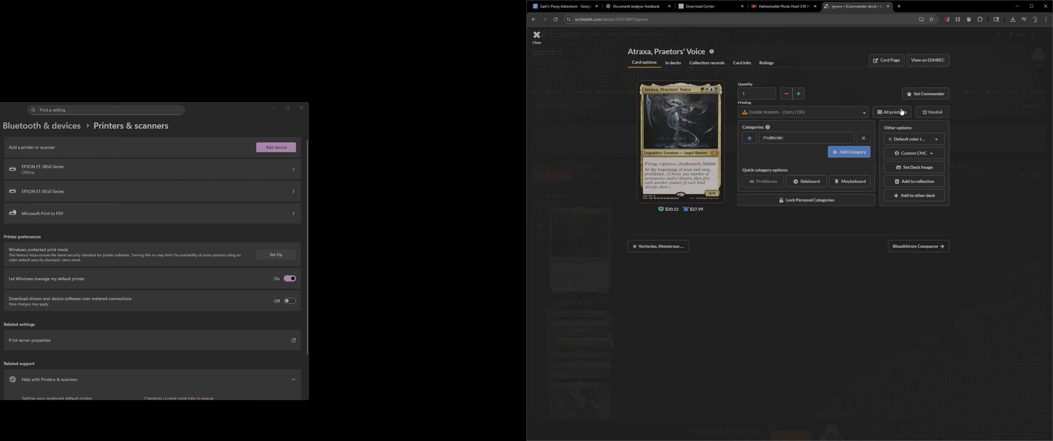
pyautogui.click(898, 112)
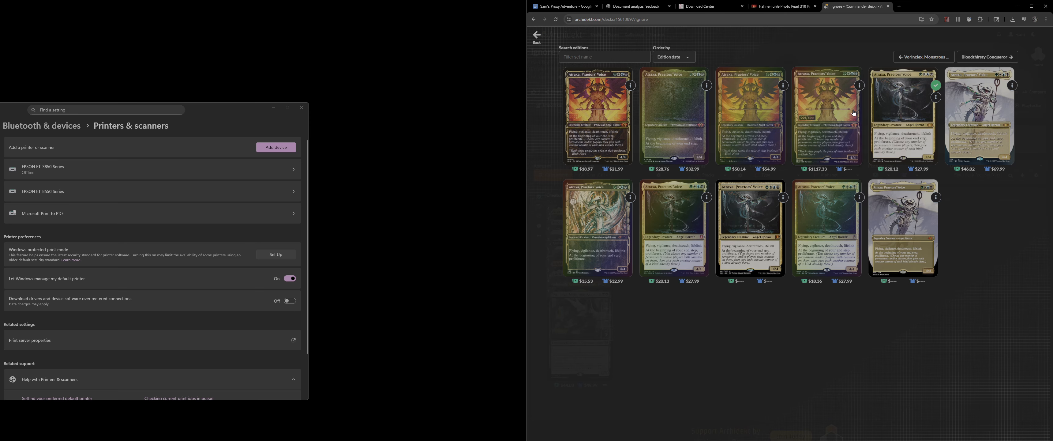
pyautogui.press('Right')
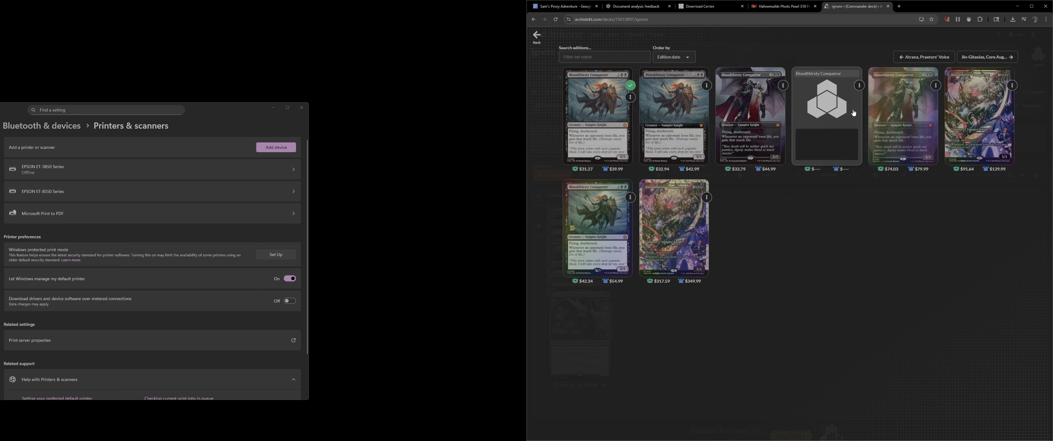
pyautogui.press('Right')
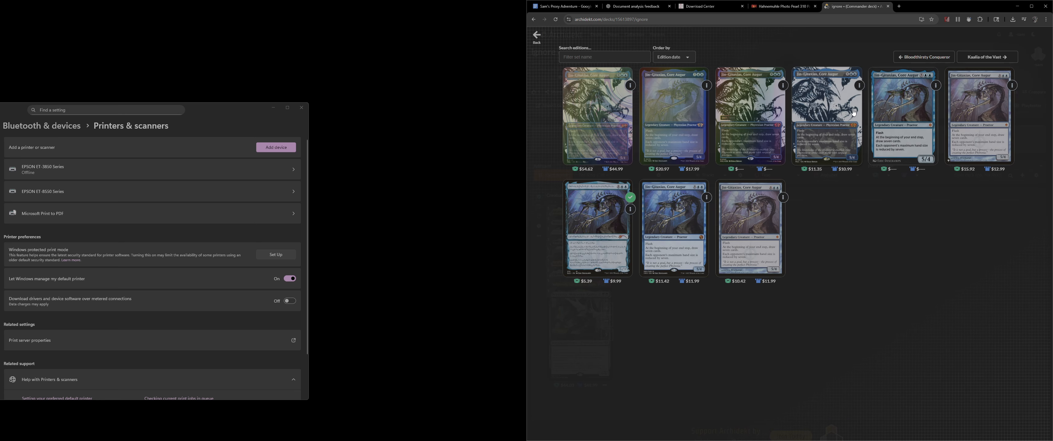
pyautogui.press('Right')
pyautogui.press('Right')
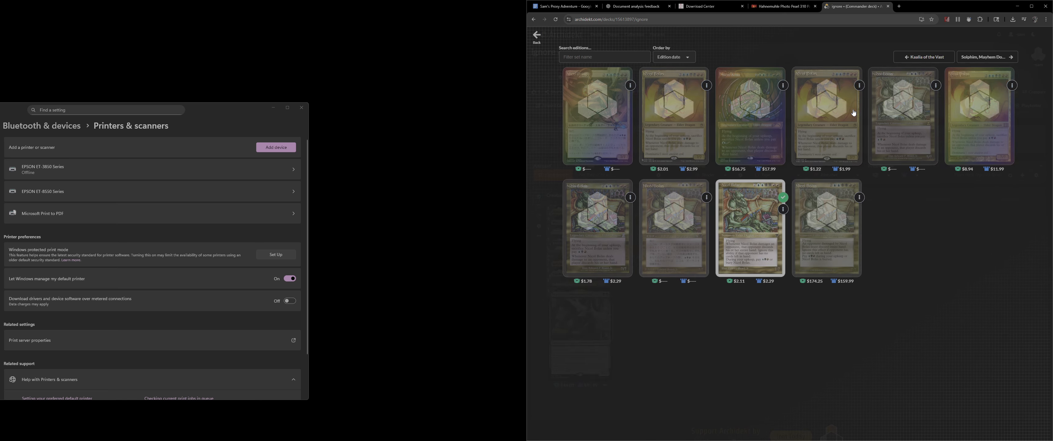
pyautogui.press('Right')
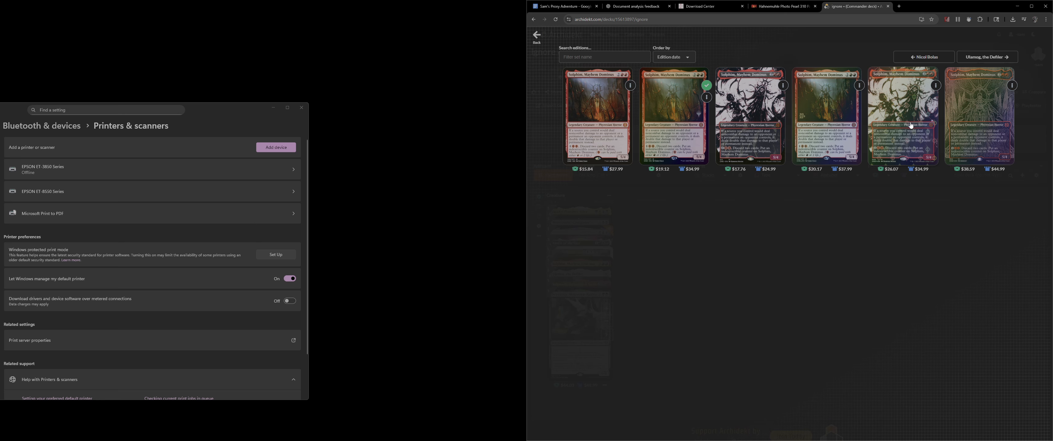
pyautogui.press('Right')
pyautogui.click(534, 34)
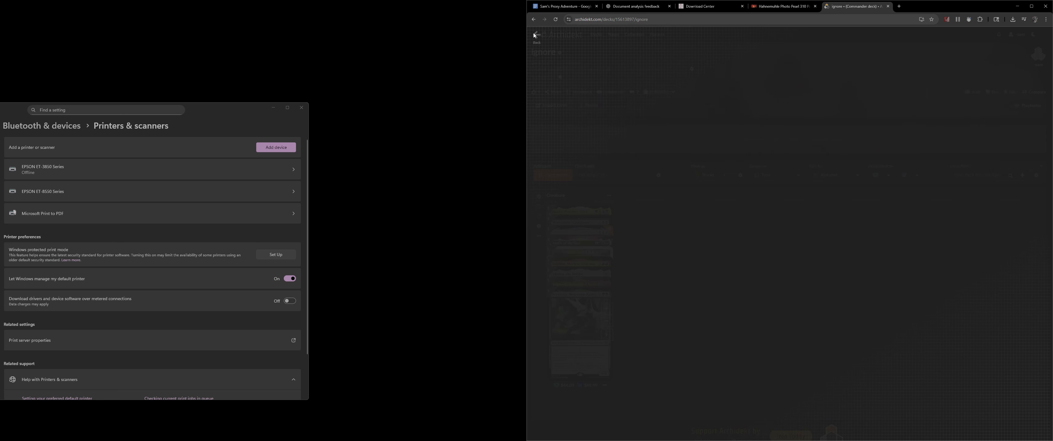
pyautogui.click(660, 38)
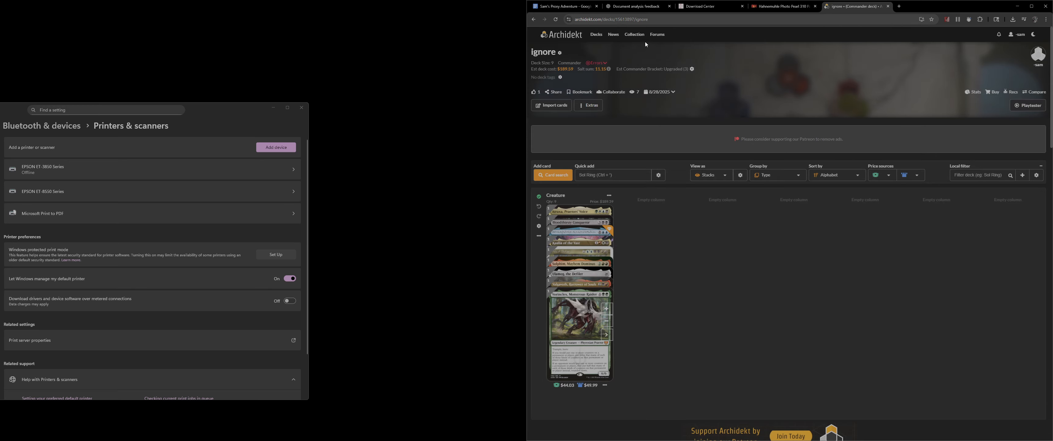
# Step: Copy the deck page's web address and close the deck's browser tab
pyautogui.click(646, 19)
pyautogui.hotkey('ctrl', 'c')
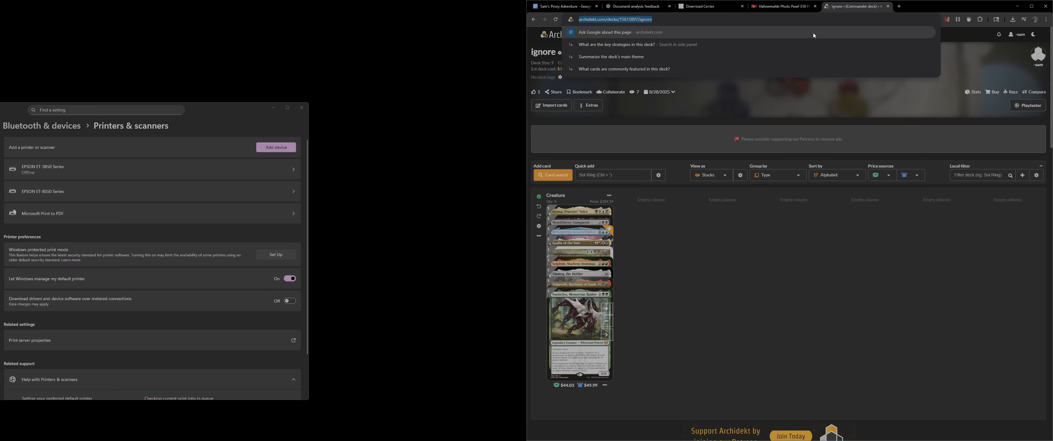
pyautogui.hotkey('alt', 'Tab')
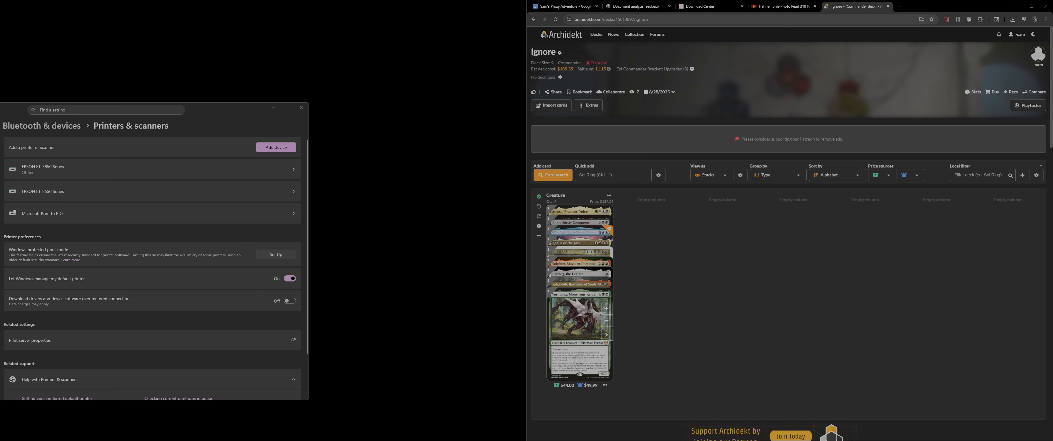
pyautogui.click(887, 6)
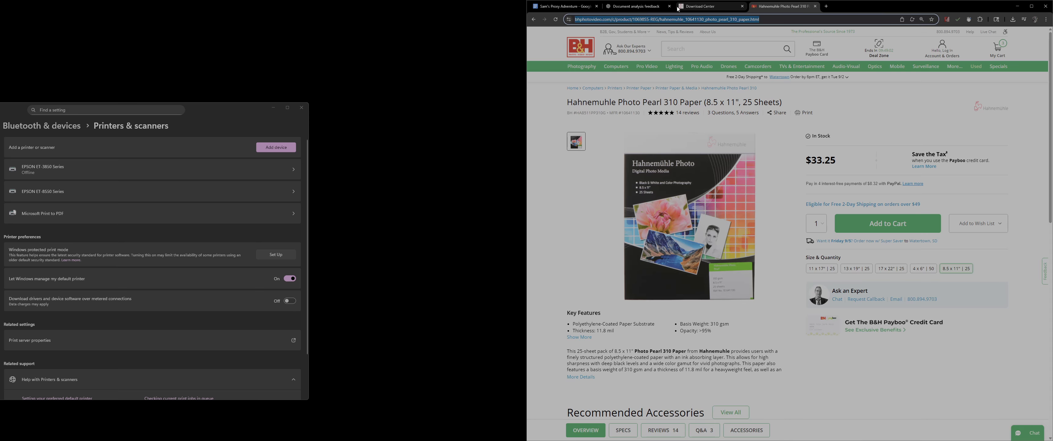
# Step: Find and launch MTGProxyPrinter
pyautogui.press('super')
pyautogui.write('mtg')
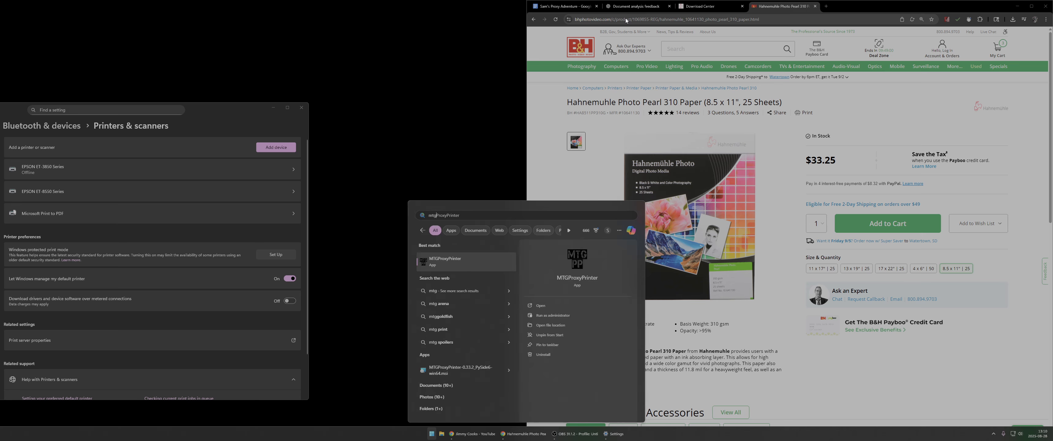
pyautogui.press('Return')
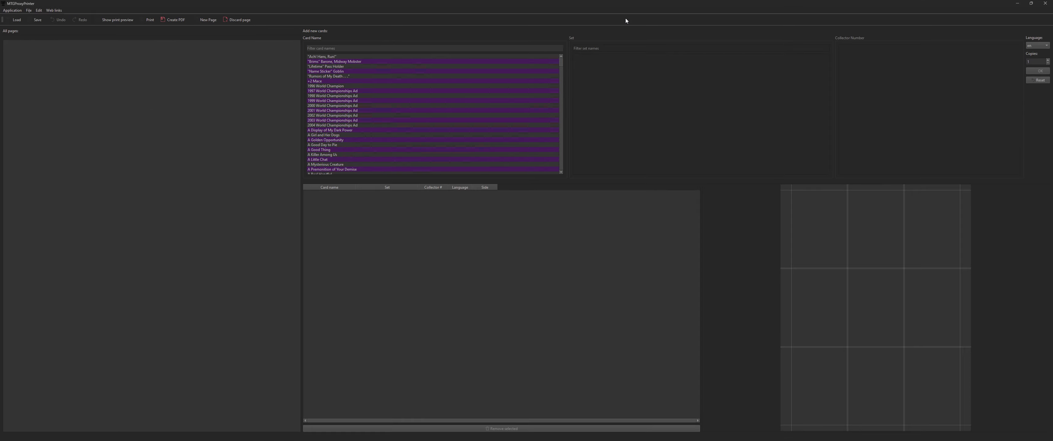
# Step: Import the deck list from the copied Archidekt link, keeping the Scryfall.com CSV export format
pyautogui.click(30, 11)
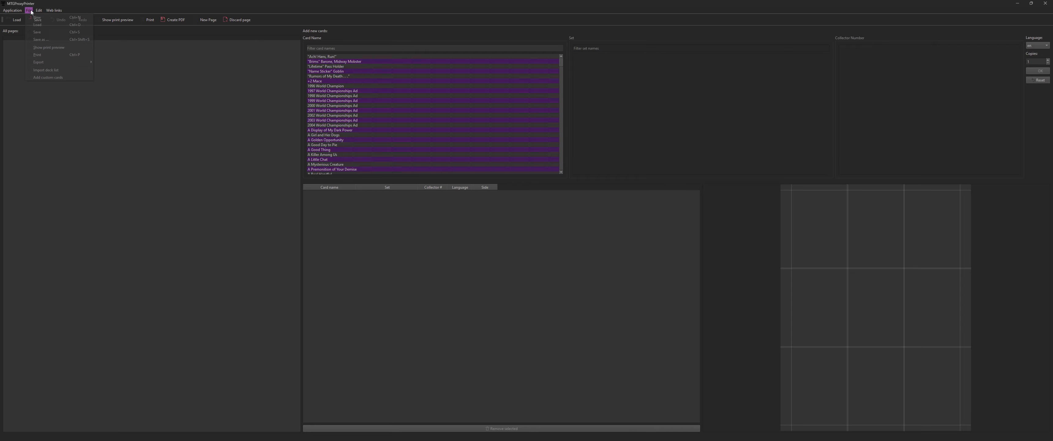
pyautogui.click(46, 70)
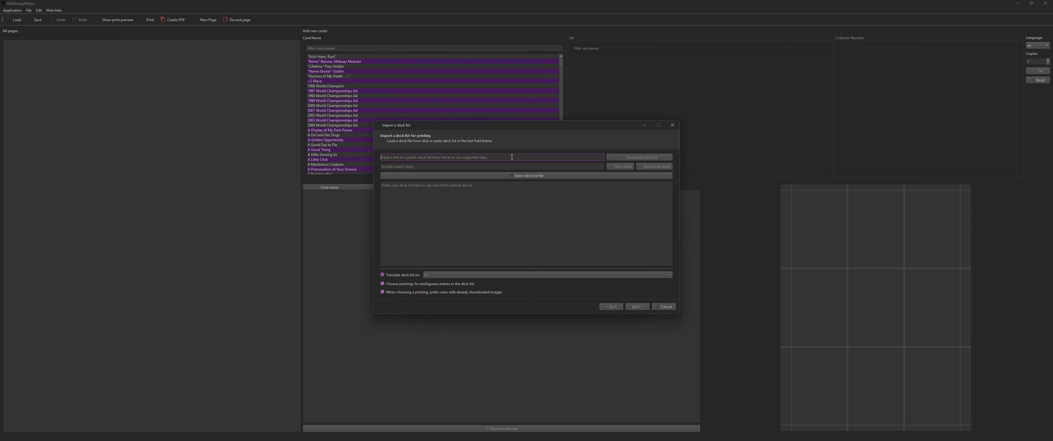
pyautogui.moveTo(420, 158)
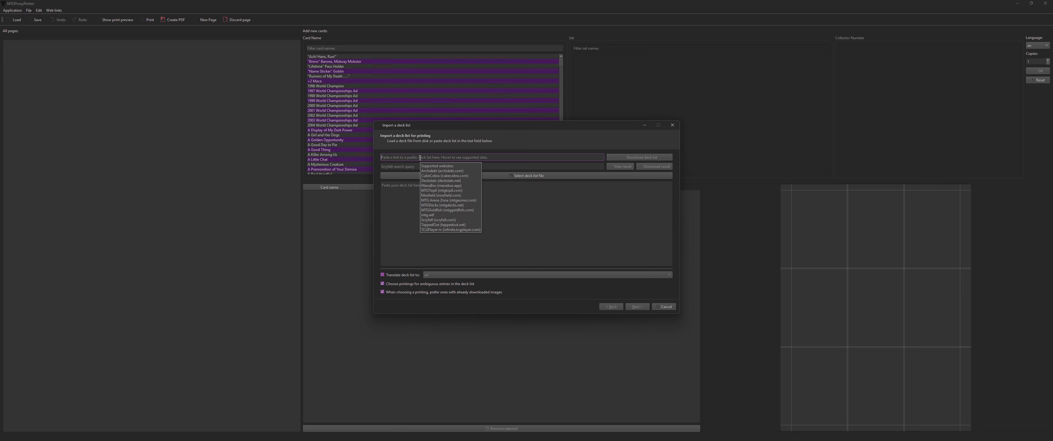
pyautogui.hotkey('ctrl', 'v')
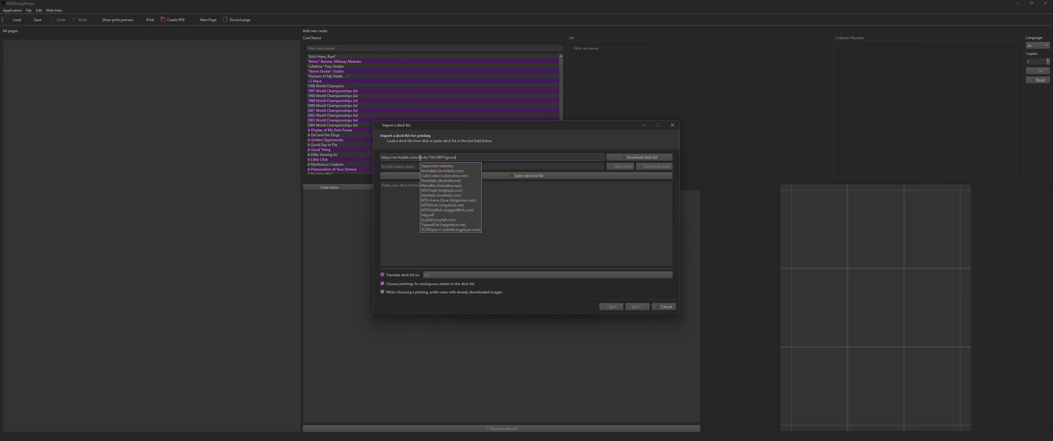
pyautogui.click(648, 158)
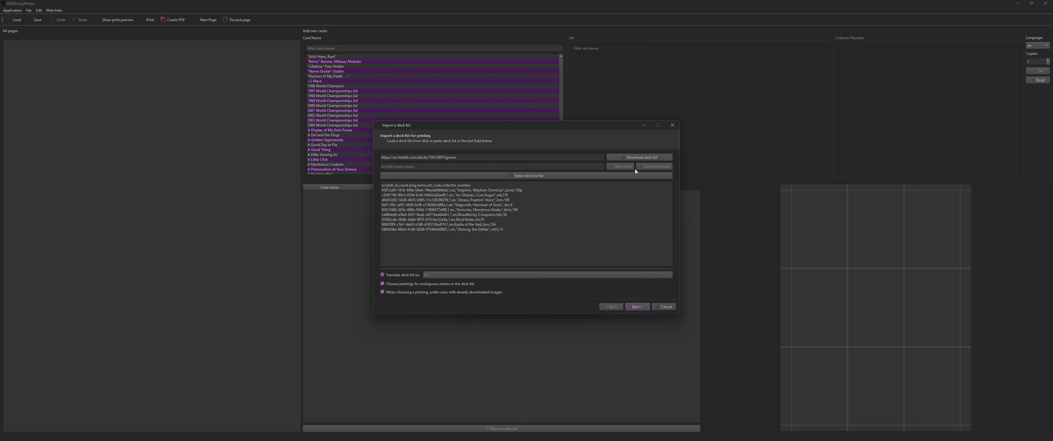
pyautogui.click(636, 307)
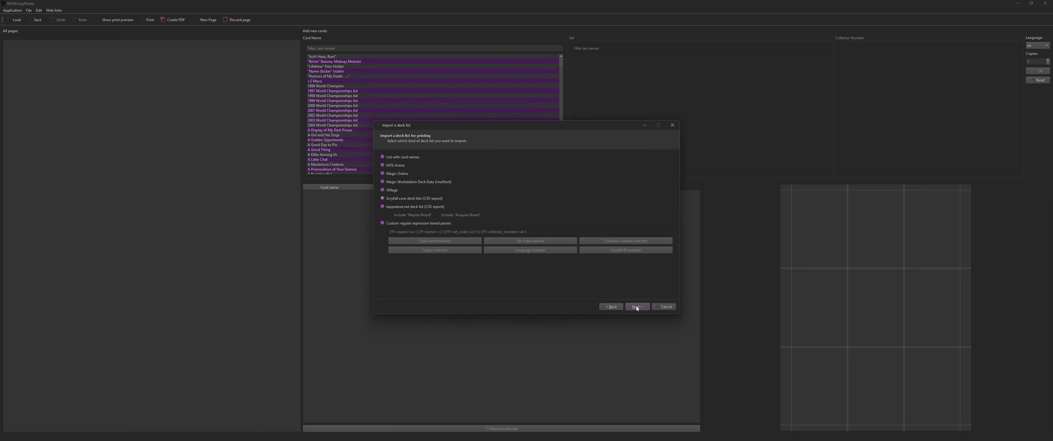
pyautogui.click(636, 306)
pyautogui.click(636, 308)
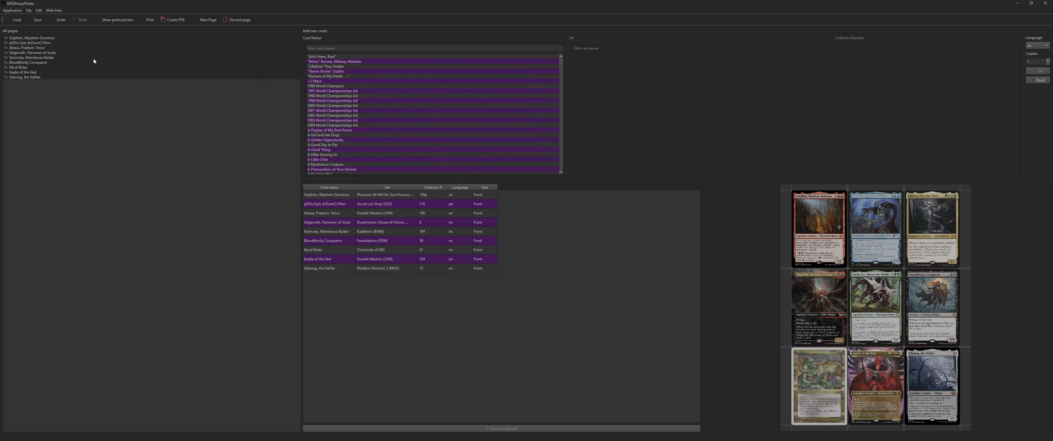
pyautogui.click(31, 11)
pyautogui.moveTo(54, 61)
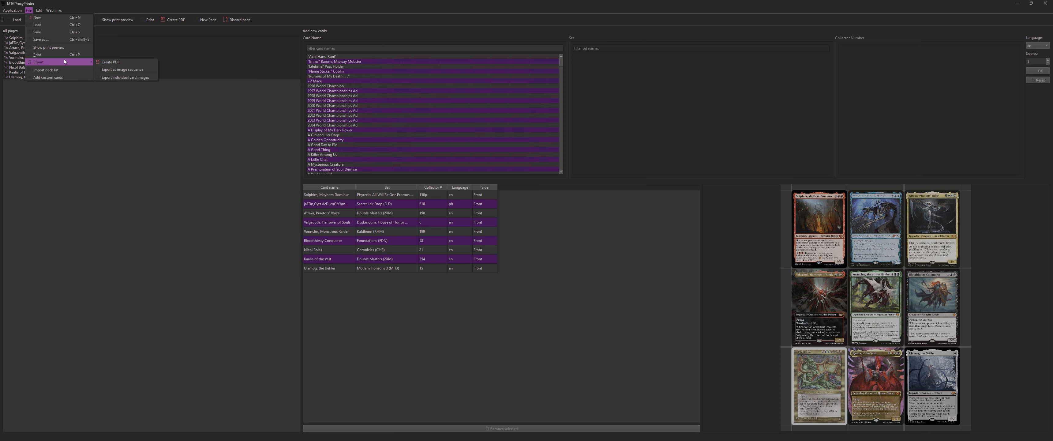
pyautogui.click(137, 79)
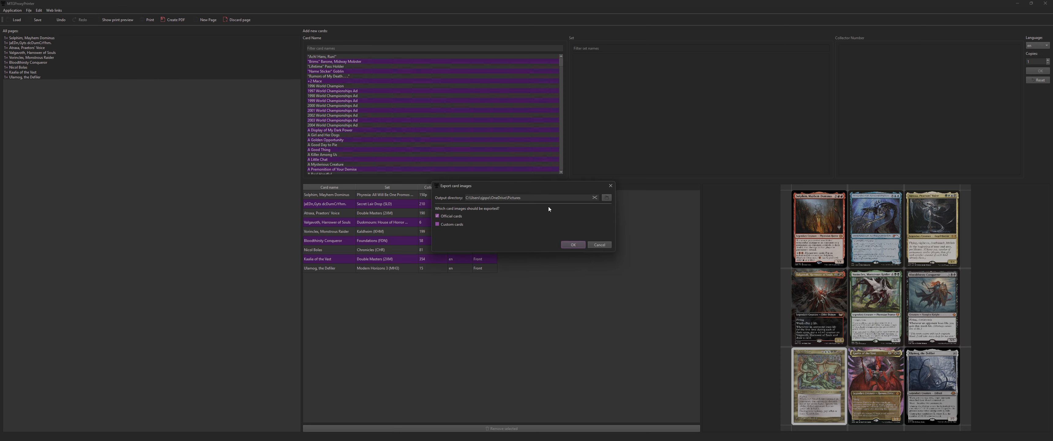
pyautogui.click(607, 198)
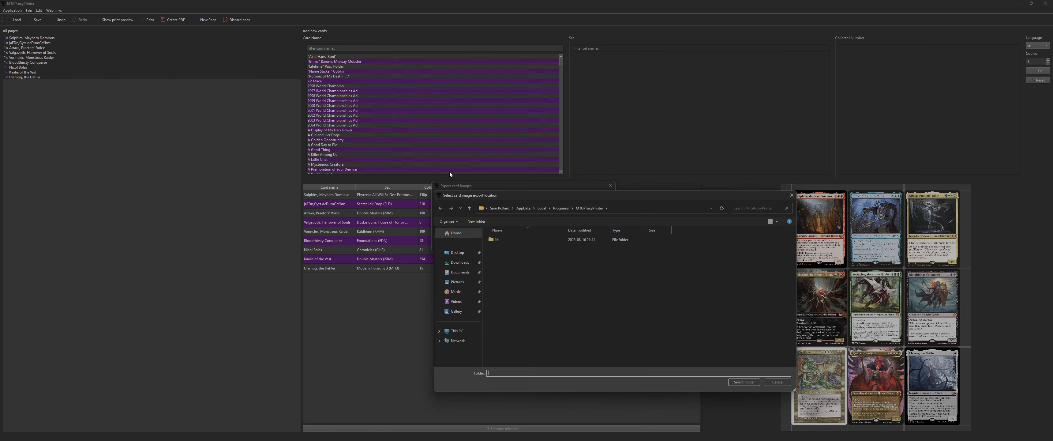
pyautogui.click(504, 242)
pyautogui.click(458, 253)
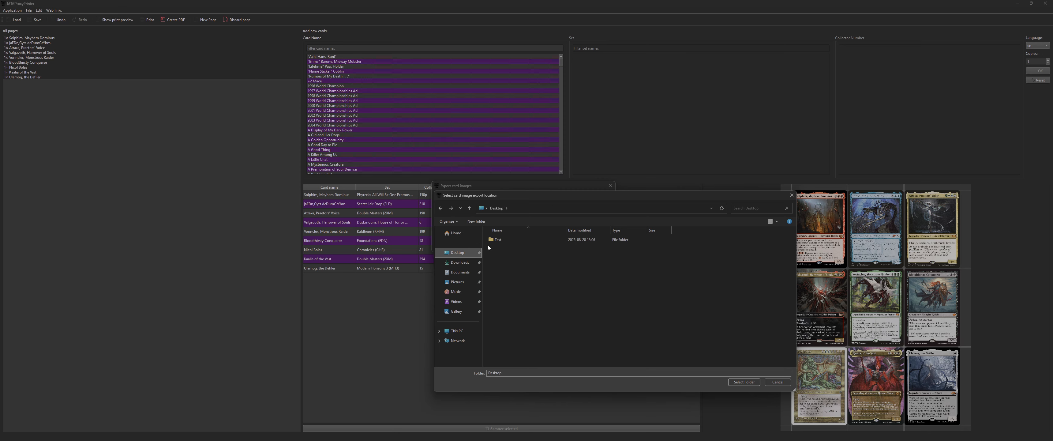
pyautogui.click(501, 240)
pyautogui.click(743, 381)
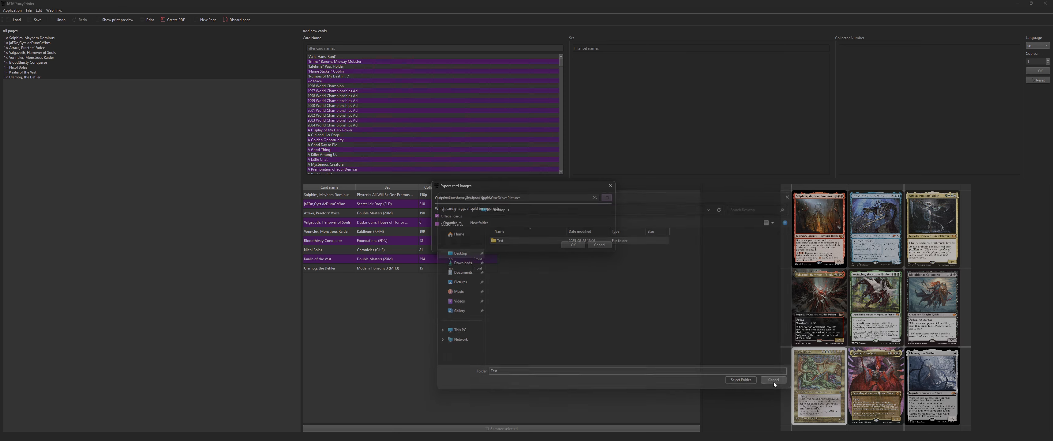
pyautogui.click(599, 246)
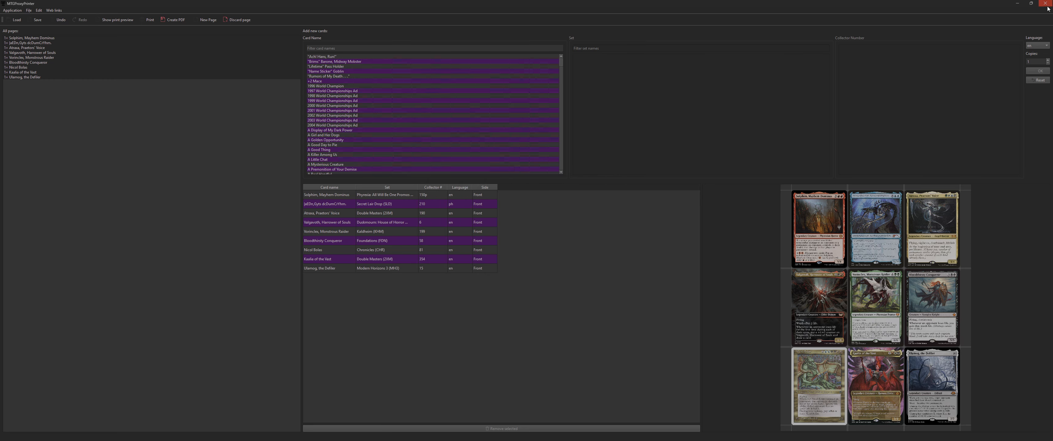
# Step: Minimize MTGProxyPrinter and launch Upscayl
pyautogui.click(1016, 3)
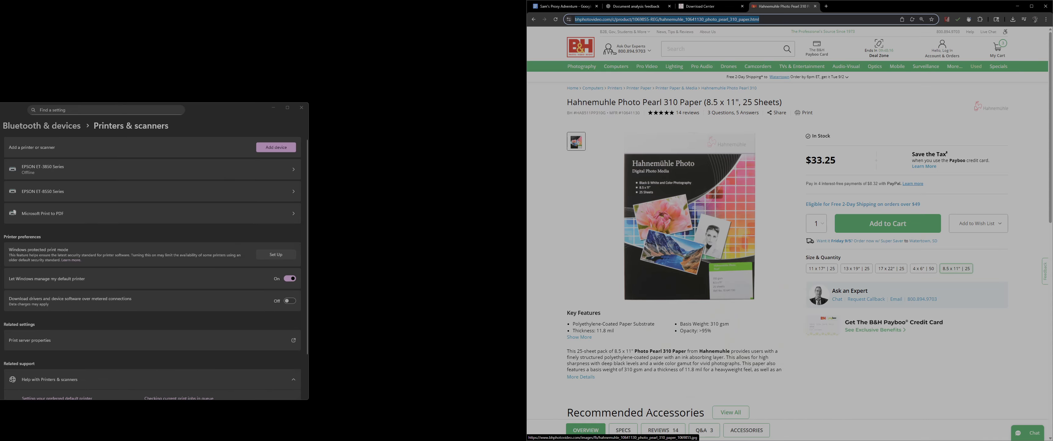
pyautogui.click(411, 433)
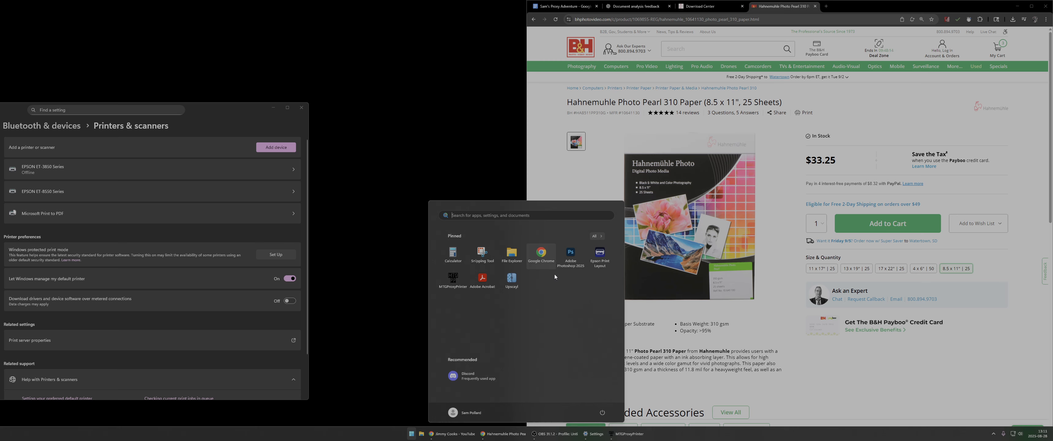
pyautogui.click(514, 286)
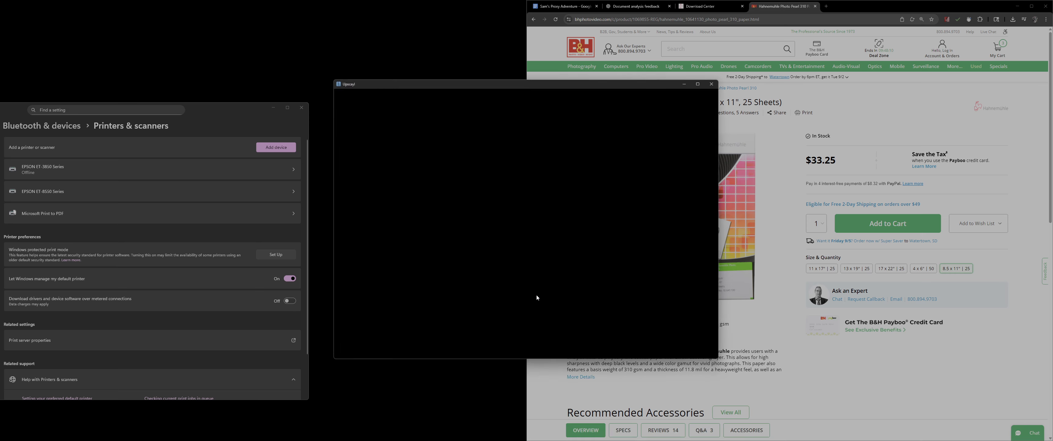
pyautogui.click(675, 122)
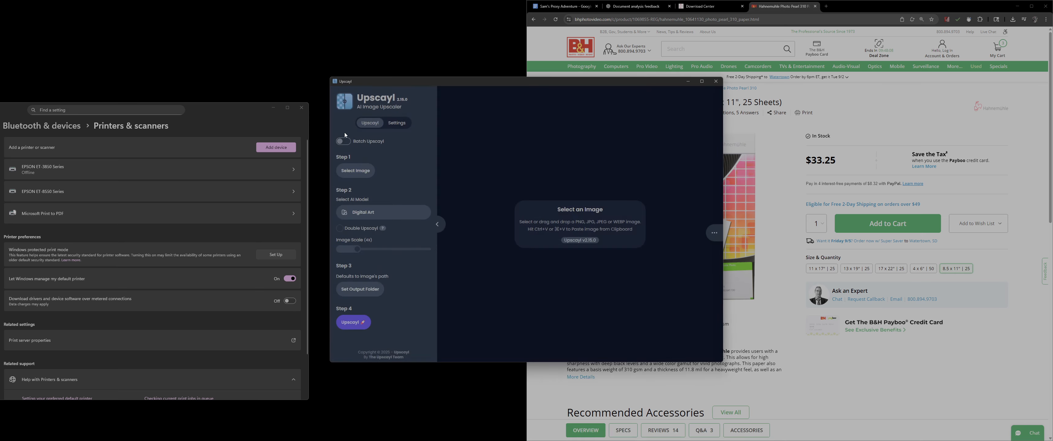
# Step: Turn on batch upscaling and choose the Test folder on the Desktop as the source folder
pyautogui.click(345, 144)
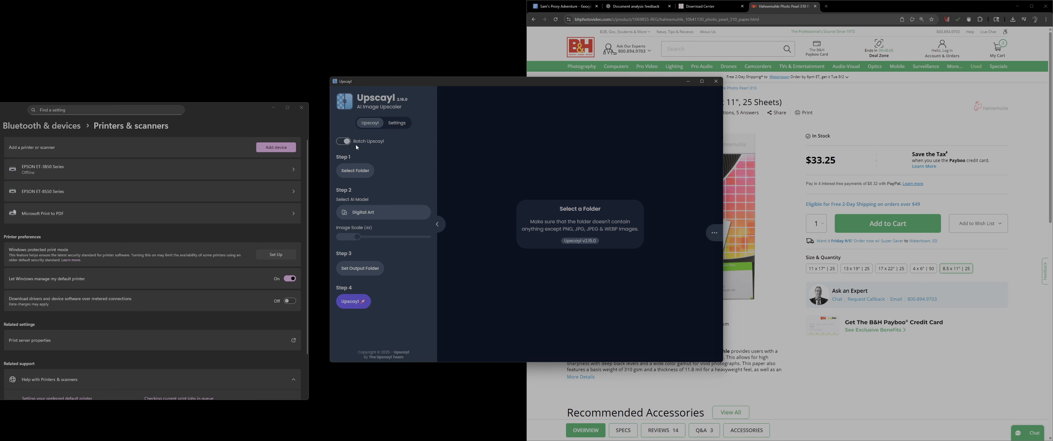
pyautogui.click(357, 170)
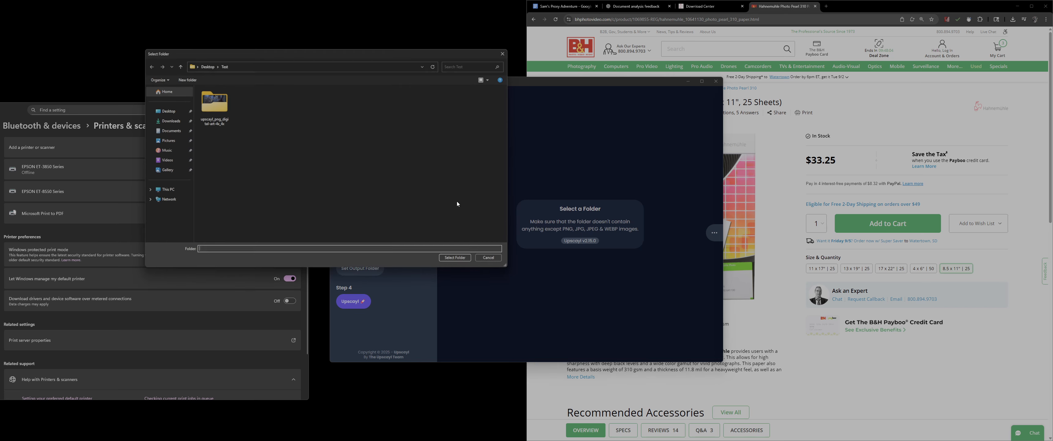
pyautogui.click(455, 258)
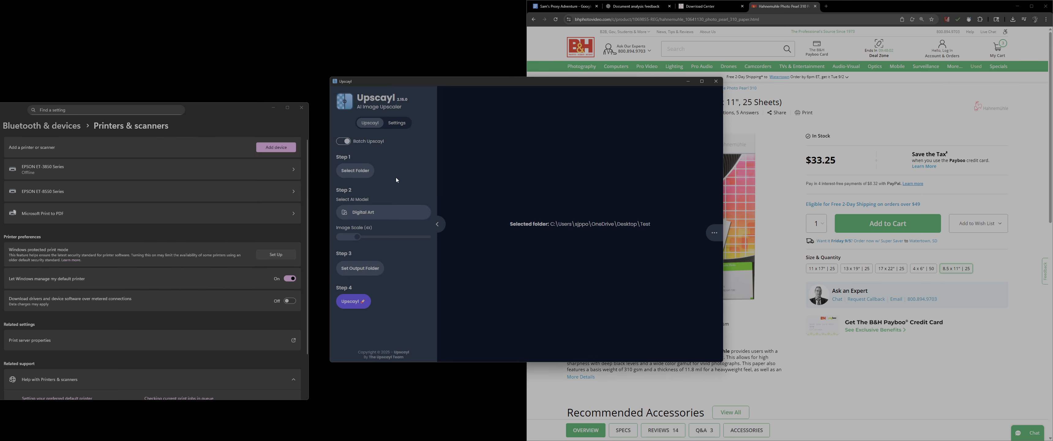
# Step: Browse the available AI models and keep Digital Art for the upscale
pyautogui.click(392, 216)
pyautogui.scroll(-3, 574, 265)
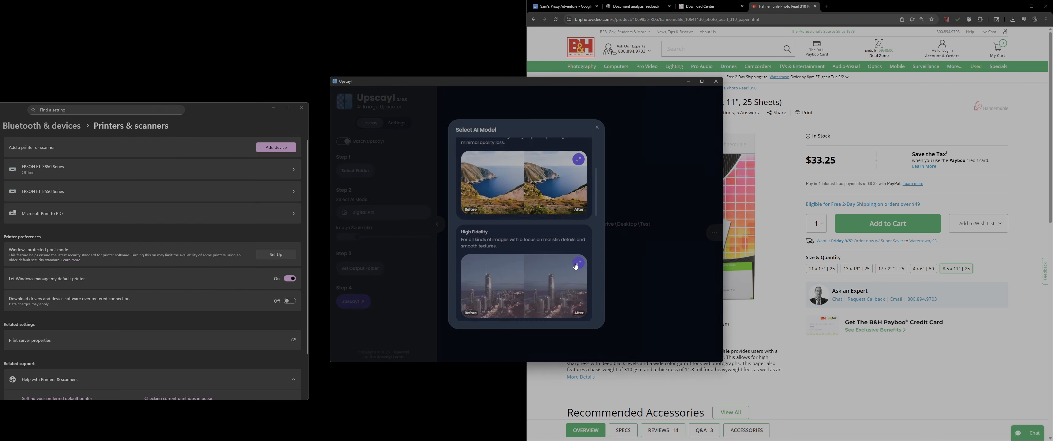
pyautogui.scroll(-2, 575, 266)
pyautogui.click(536, 266)
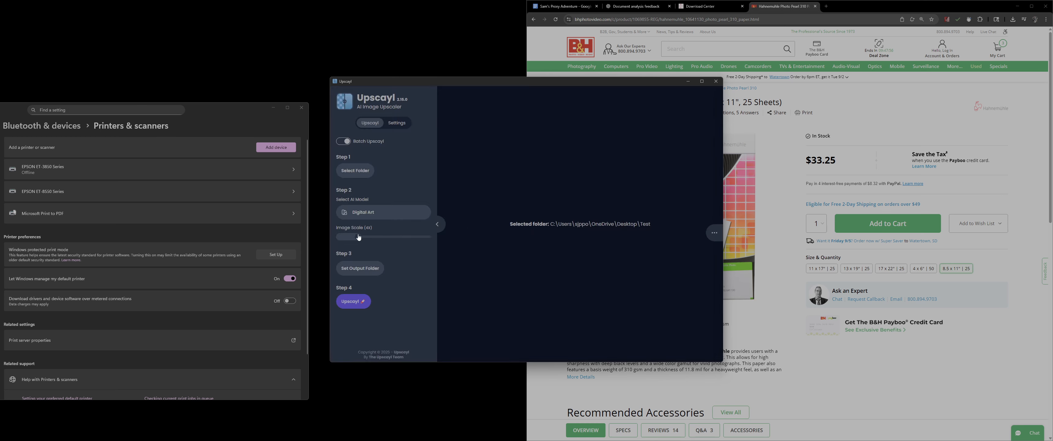
# Step: Use the Test folder on the Desktop as the output folder, run the batch upscale, and close Upscayl
pyautogui.click(367, 269)
pyautogui.click(454, 258)
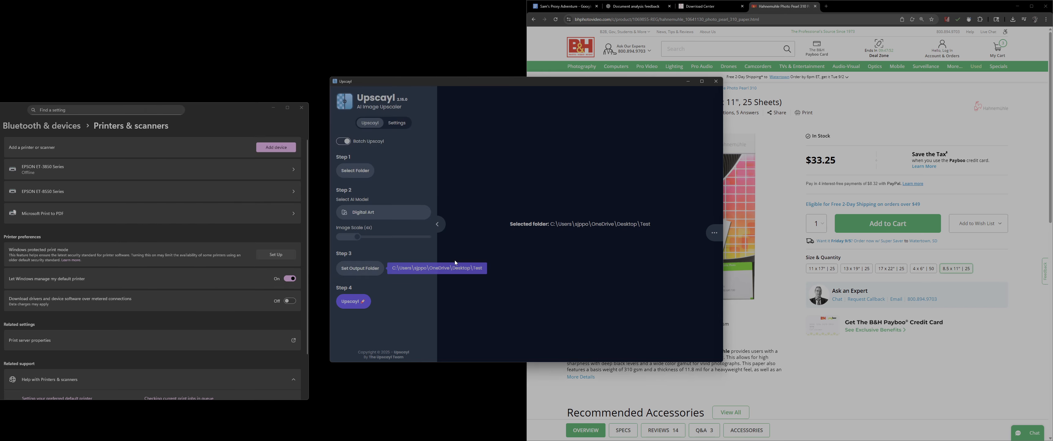
pyautogui.click(366, 303)
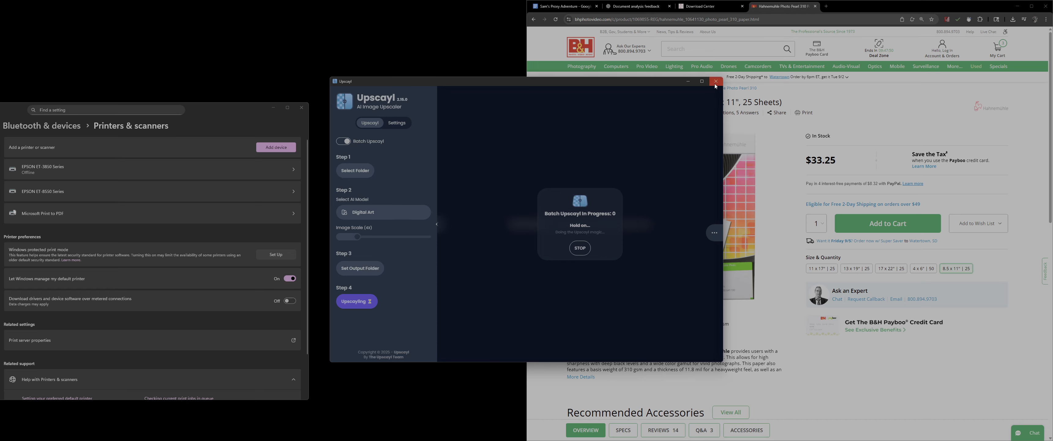
pyautogui.click(716, 80)
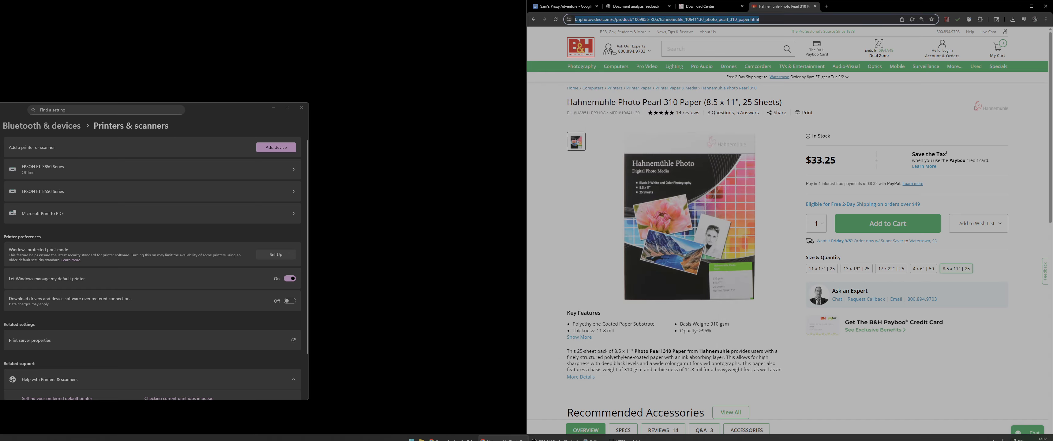
# Step: Switch back to MTGProxyPrinter and discard the page of imported cards
pyautogui.click(626, 434)
pyautogui.click(162, 66)
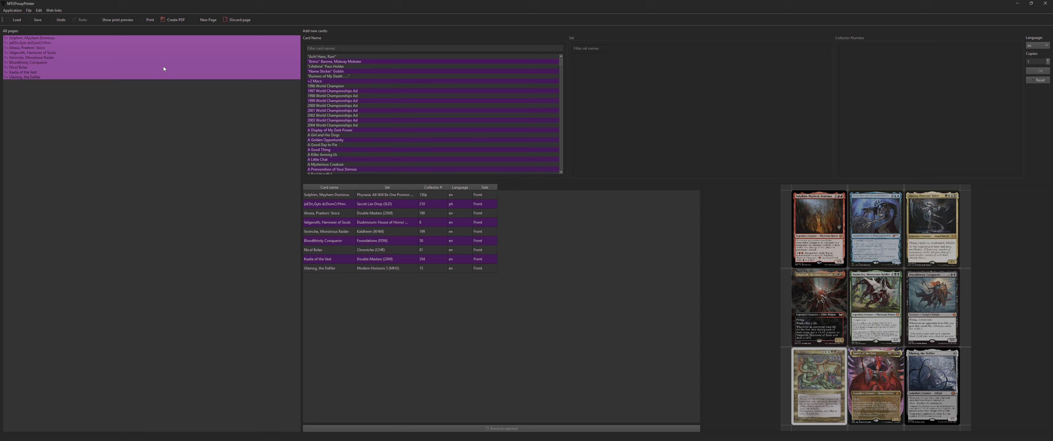
pyautogui.click(239, 20)
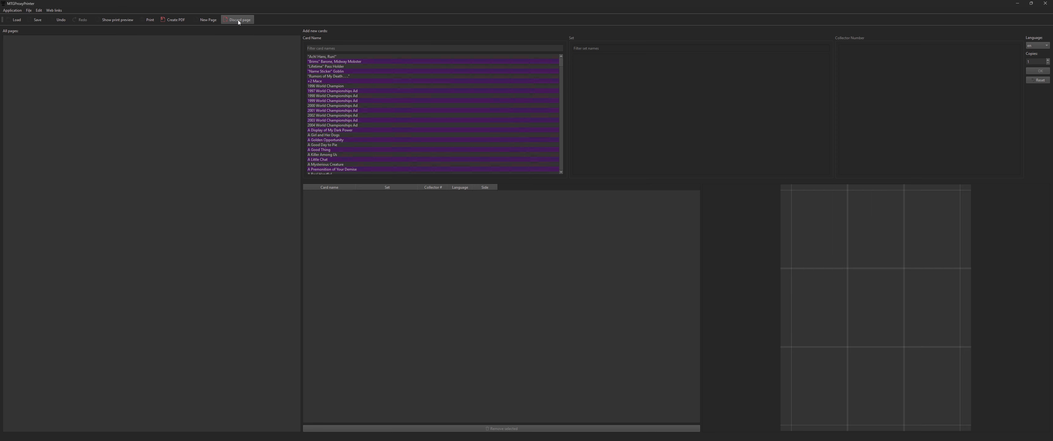
# Step: Add all the upscaled images from the upscayl_png_digital-art-4x_4x folder inside Desktop's Test folder as custom cards
pyautogui.click(28, 11)
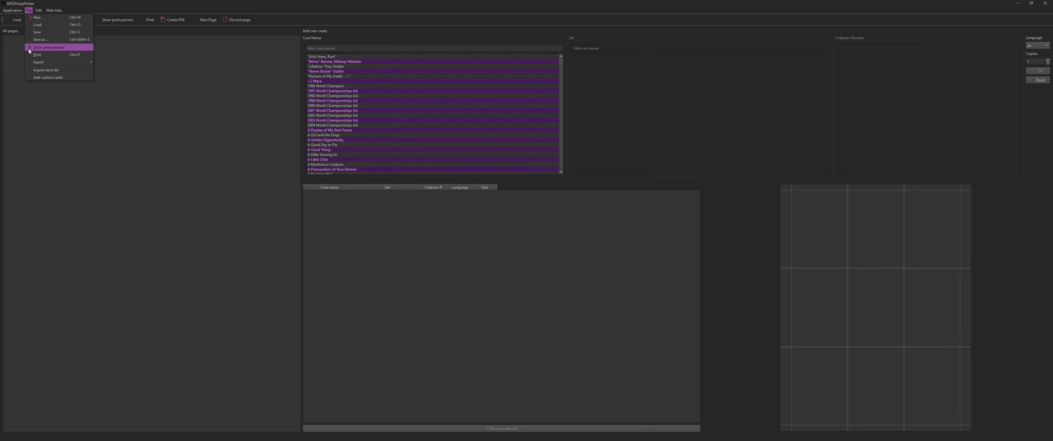
pyautogui.click(39, 78)
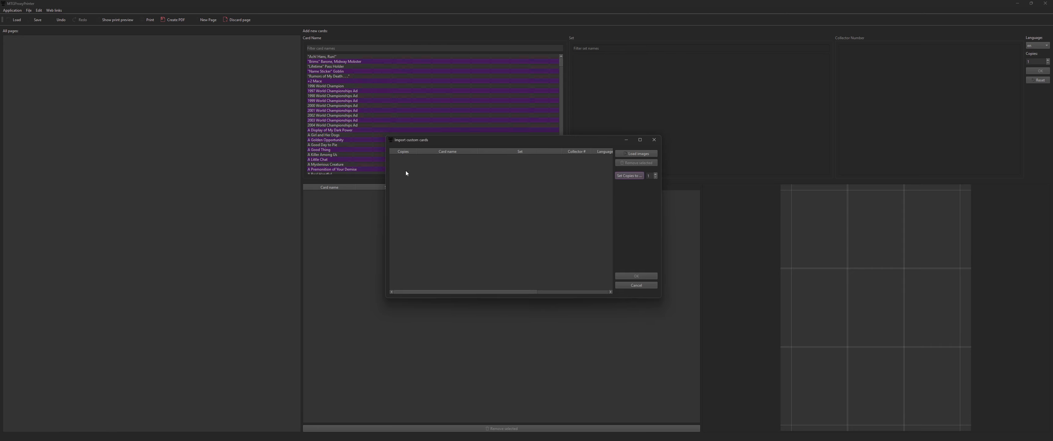
pyautogui.click(629, 154)
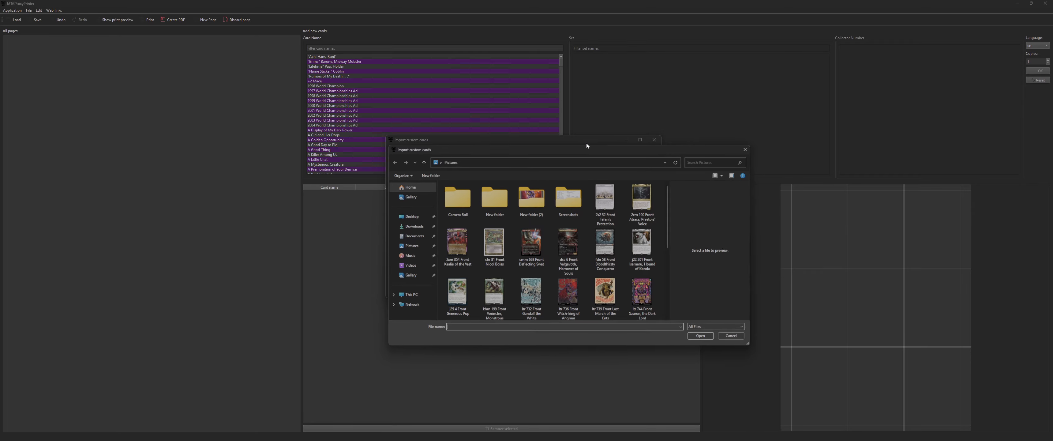
pyautogui.click(413, 216)
pyautogui.doubleClick(456, 195)
pyautogui.doubleClick(457, 197)
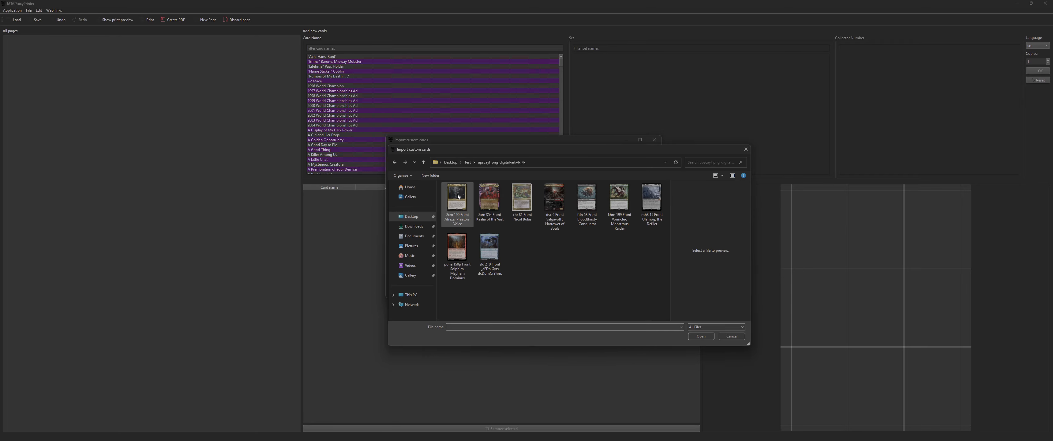
pyautogui.moveTo(455, 292); pyautogui.dragTo(669, 181)
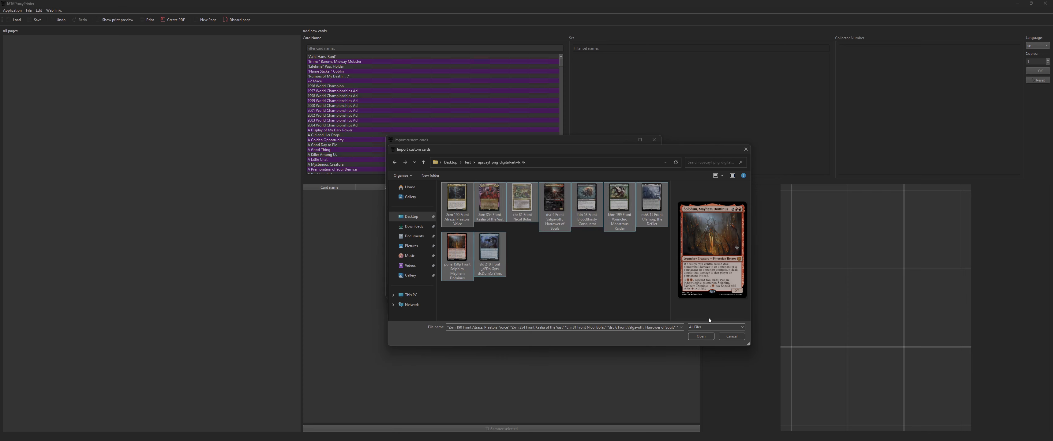
pyautogui.click(704, 336)
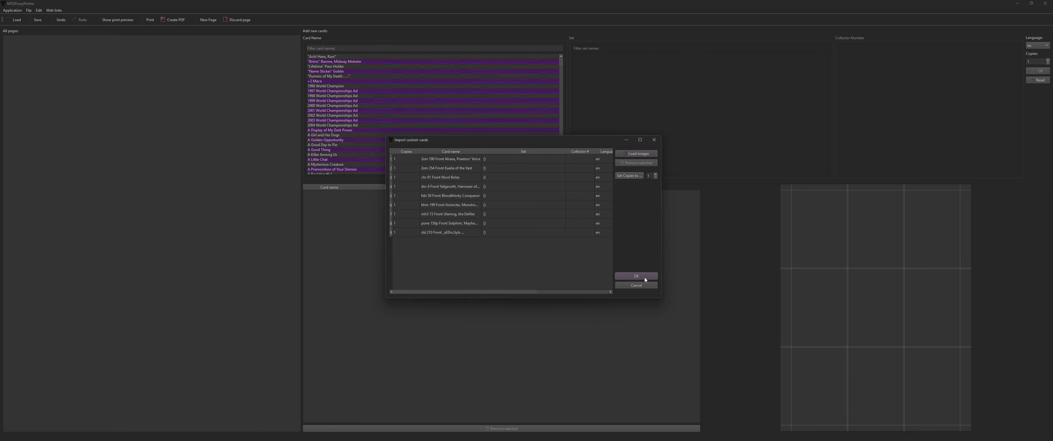
pyautogui.click(644, 277)
# Step: Open the upscaled Atraxa, Praetors' Voice image from the Test folder on the Desktop in File Explorer
pyautogui.press('super')
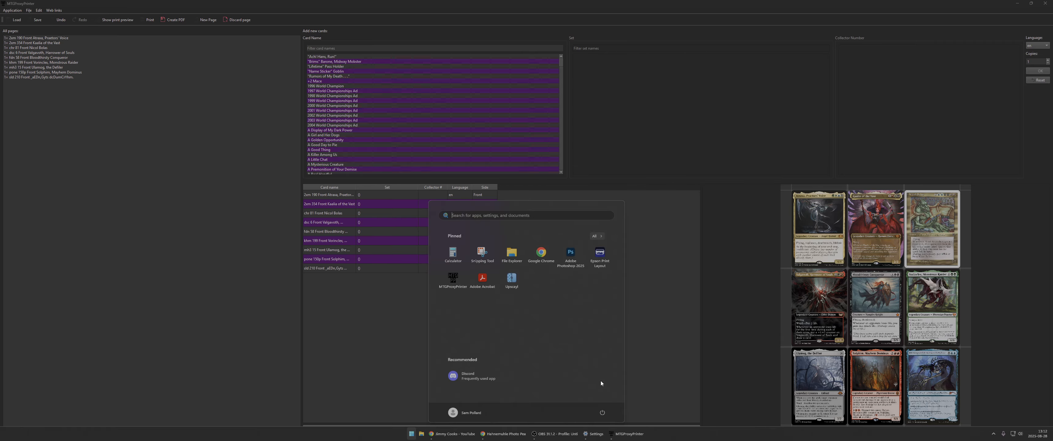
pyautogui.click(512, 254)
pyautogui.click(281, 146)
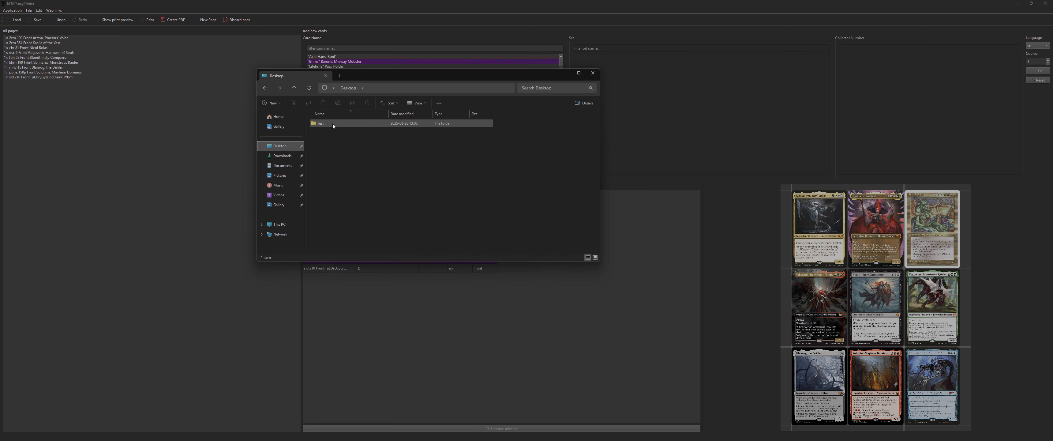
pyautogui.doubleClick(333, 122)
pyautogui.doubleClick(329, 128)
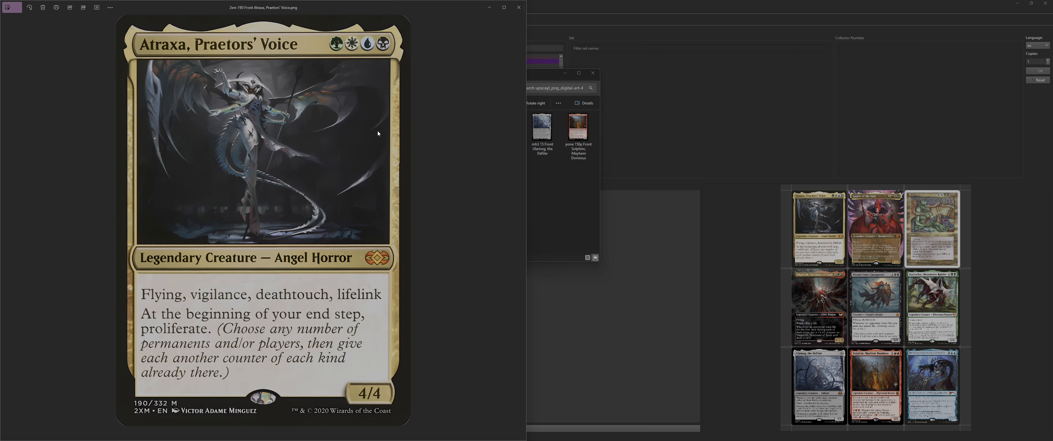
# Step: Open the original Atraxa, Praetors' Voice image, compare it side by side with the upscaled version, and close both images
pyautogui.click(558, 172)
pyautogui.hotkey('alt', 'Left')
pyautogui.doubleClick(362, 131)
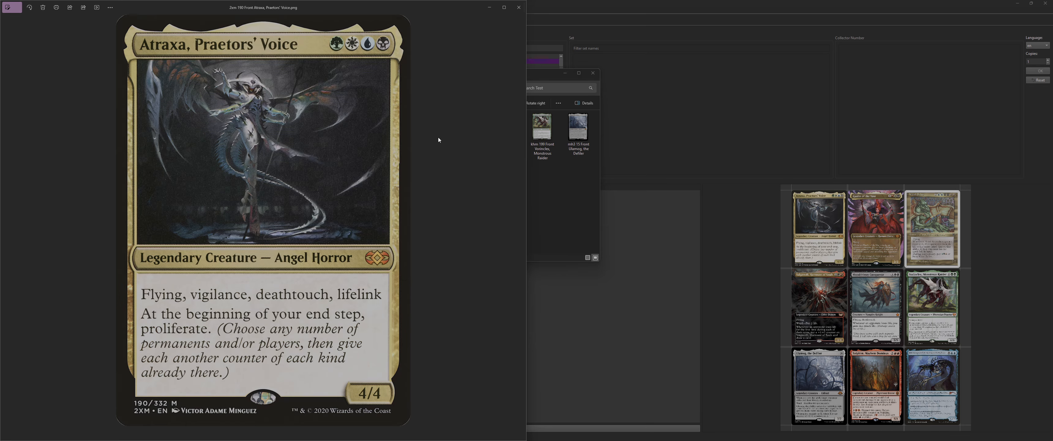
pyautogui.click(518, 10)
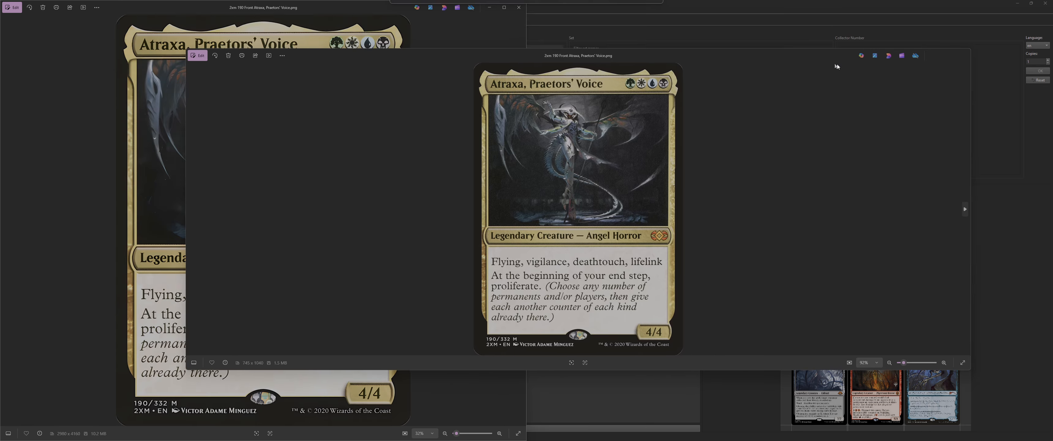
pyautogui.moveTo(198, 119); pyautogui.dragTo(528, 118)
pyautogui.click(471, 82)
pyautogui.click(592, 74)
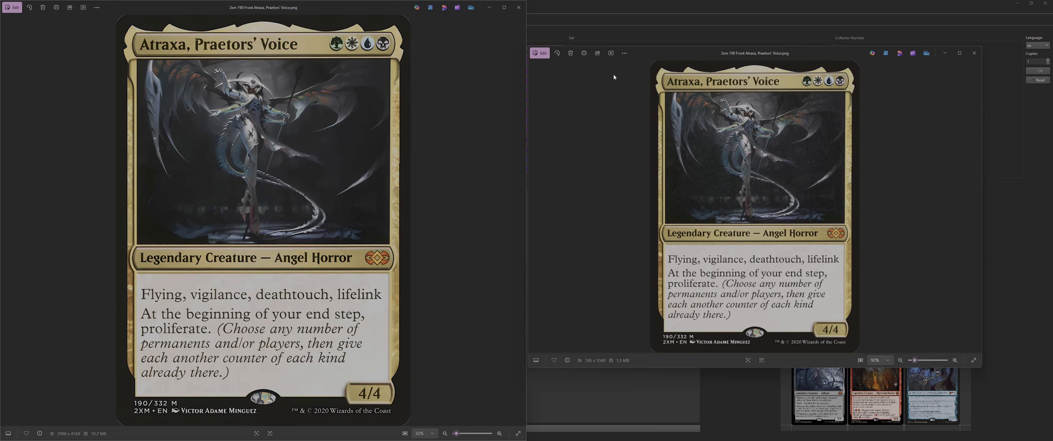
pyautogui.moveTo(644, 52); pyautogui.dragTo(534, 60)
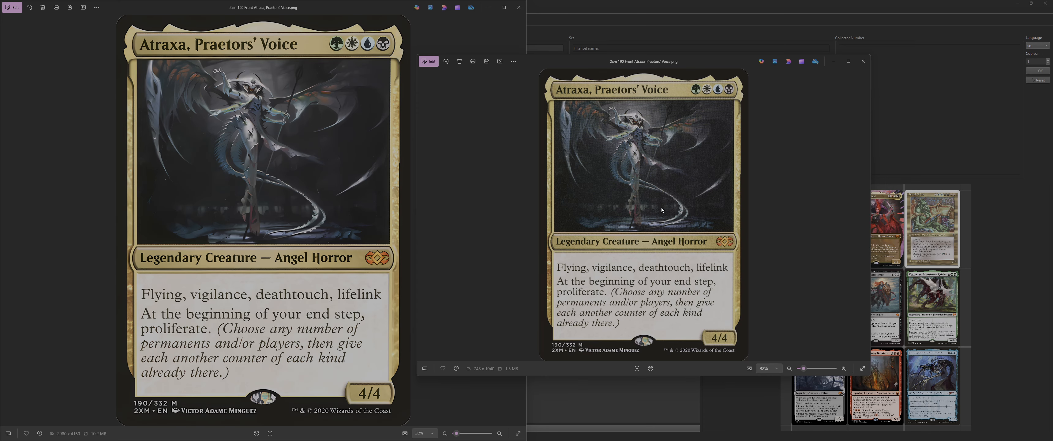
pyautogui.click(863, 61)
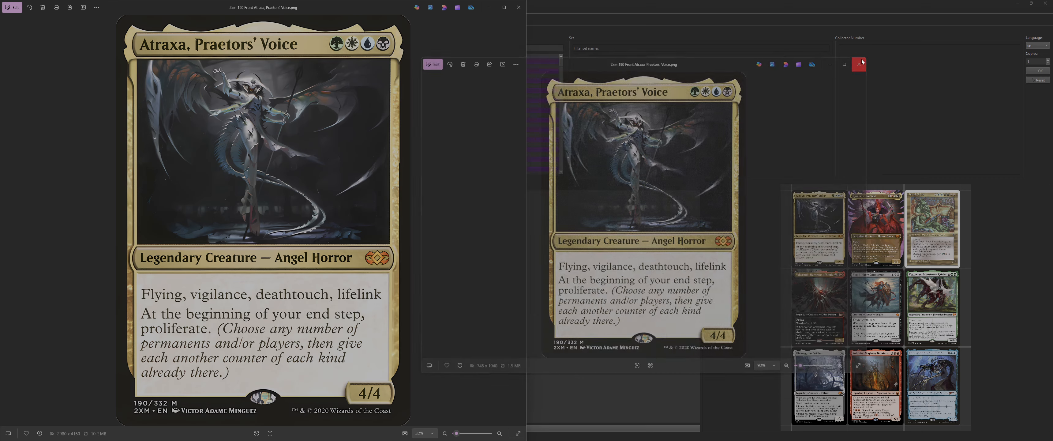
pyautogui.click(518, 7)
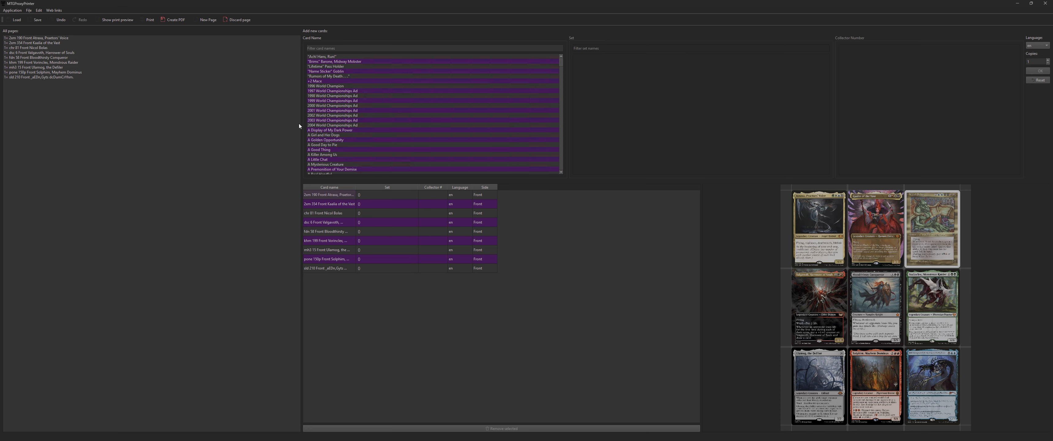
# Step: Review the current document's paper size, orientation, margin and cut marker settings, and leave them without saving
pyautogui.click(38, 11)
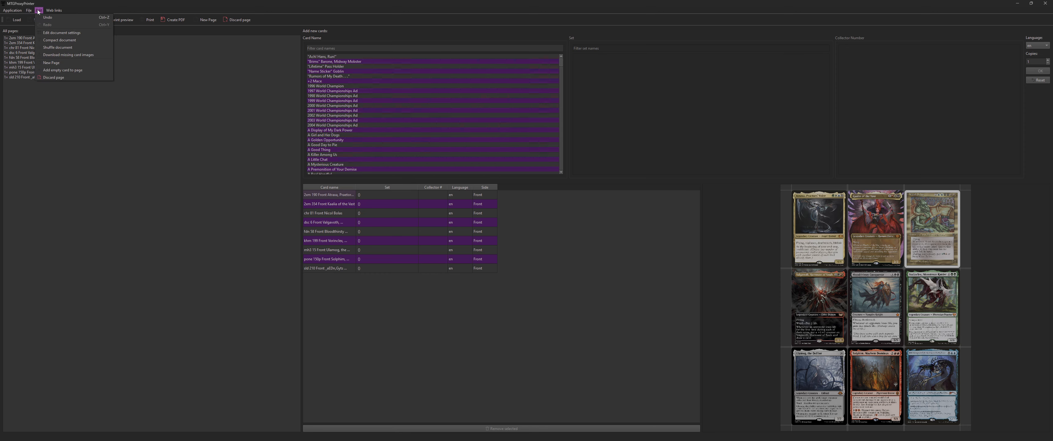
pyautogui.click(59, 33)
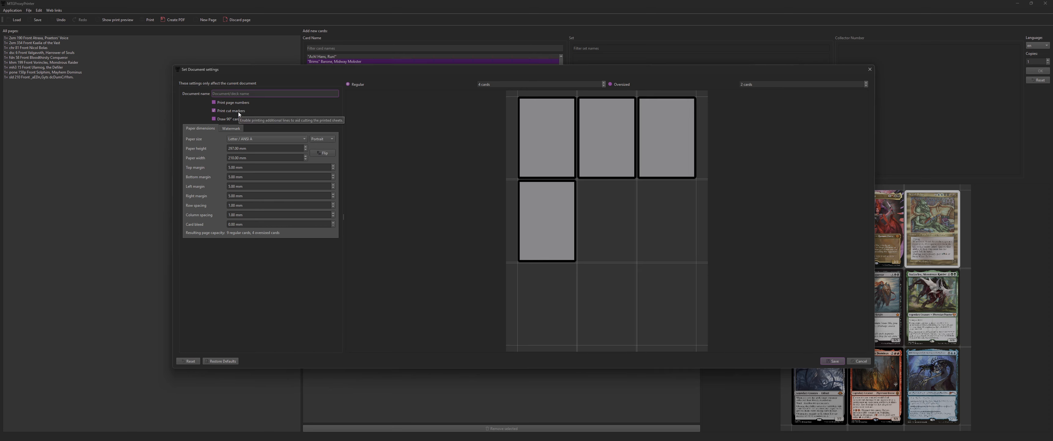
pyautogui.click(250, 138)
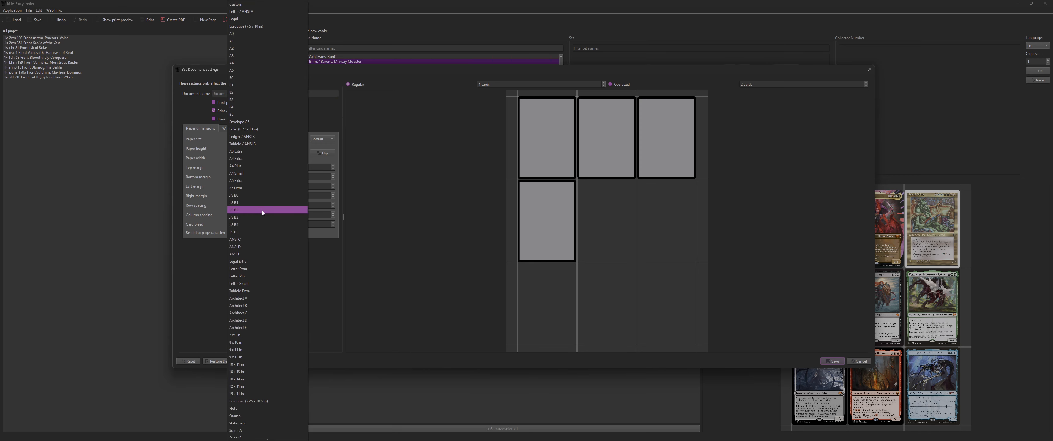
pyautogui.click(355, 126)
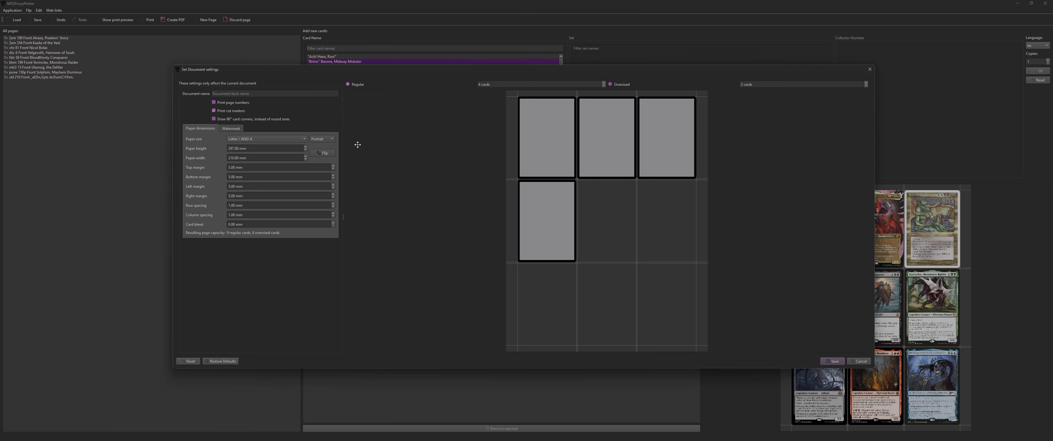
pyautogui.click(326, 142)
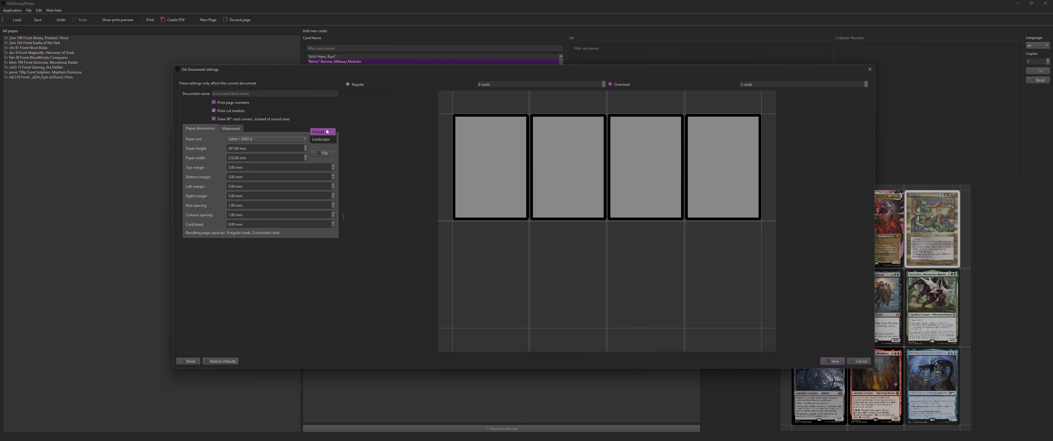
pyautogui.click(353, 140)
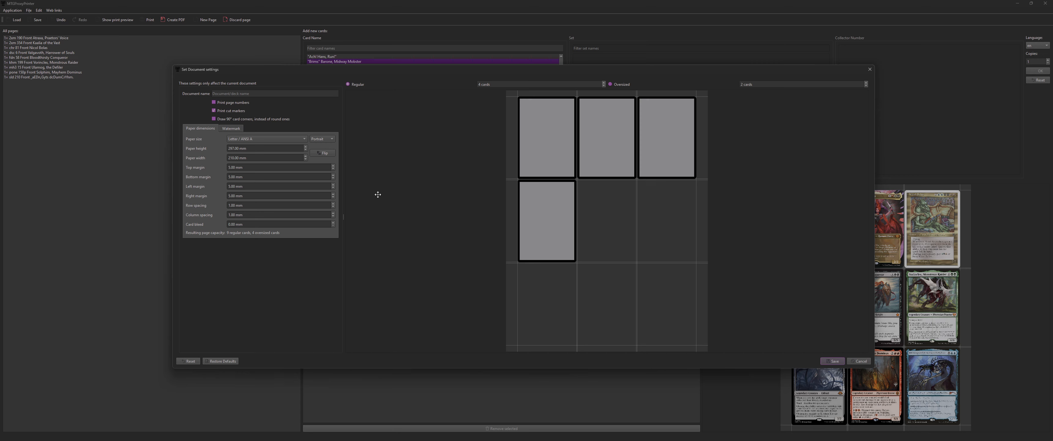
pyautogui.moveTo(305, 177)
pyautogui.click(861, 362)
# Step: Review the default document settings for new documents in the application settings, and close them without saving
pyautogui.click(12, 11)
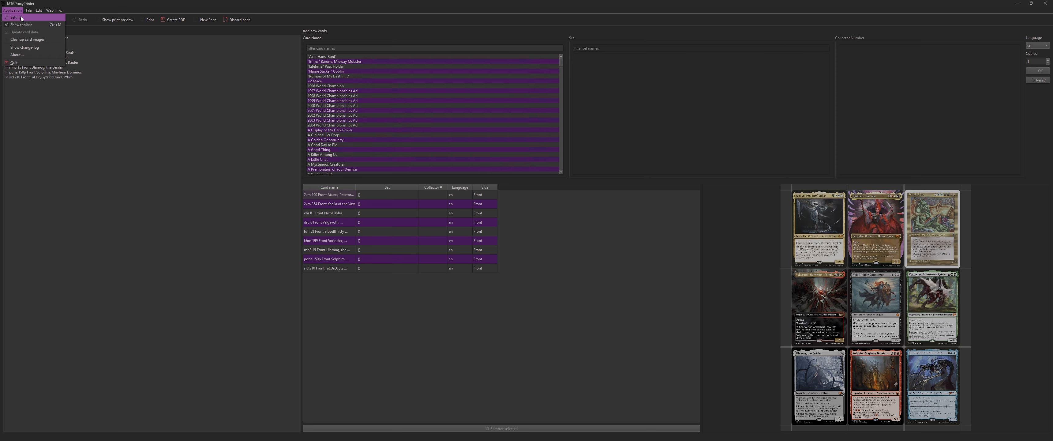
pyautogui.click(16, 17)
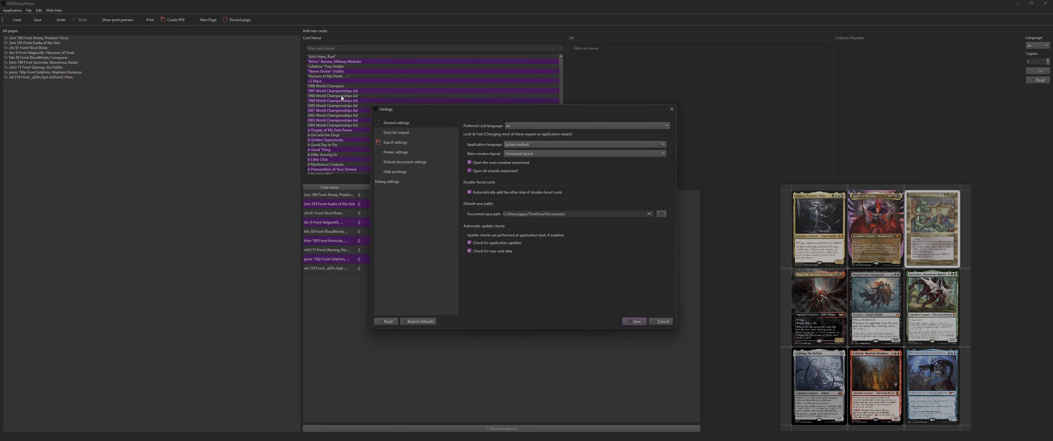
pyautogui.click(413, 163)
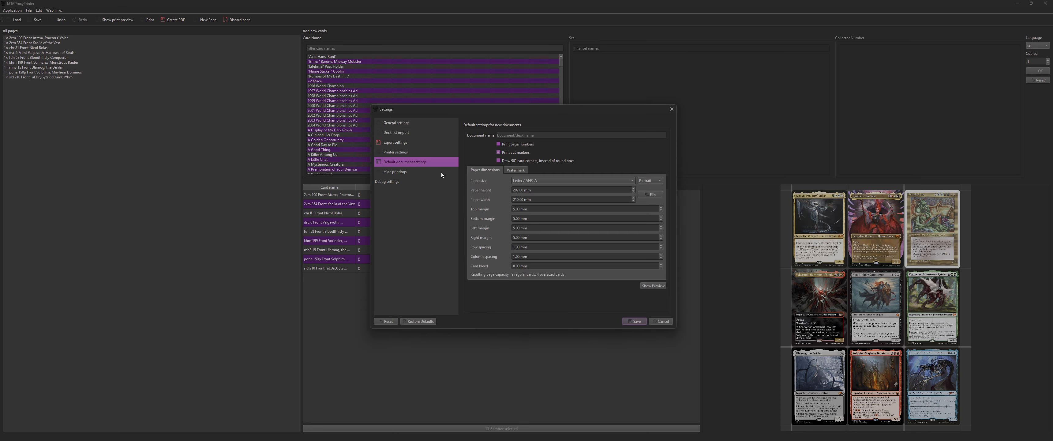
pyautogui.click(662, 322)
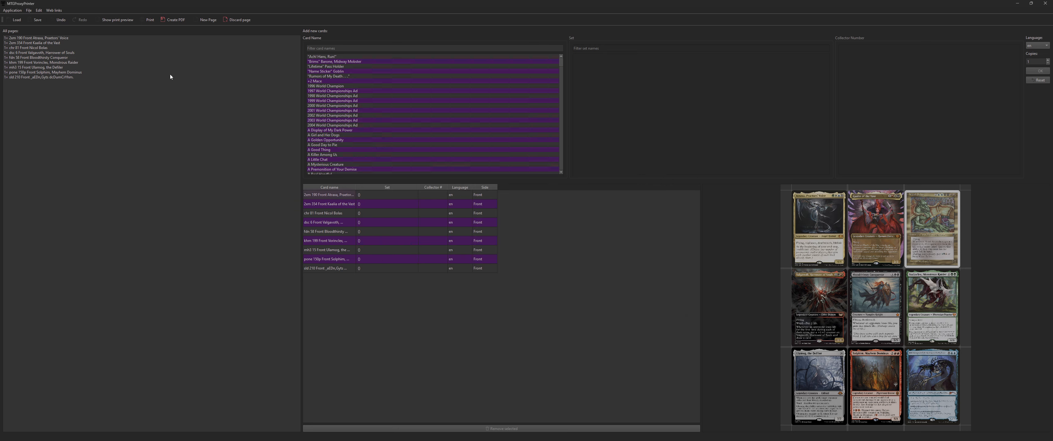
# Step: Export the card sheet as a PDF over the existing test file in the Desktop's Test folder, and close MTGProxyPrinter
pyautogui.click(176, 20)
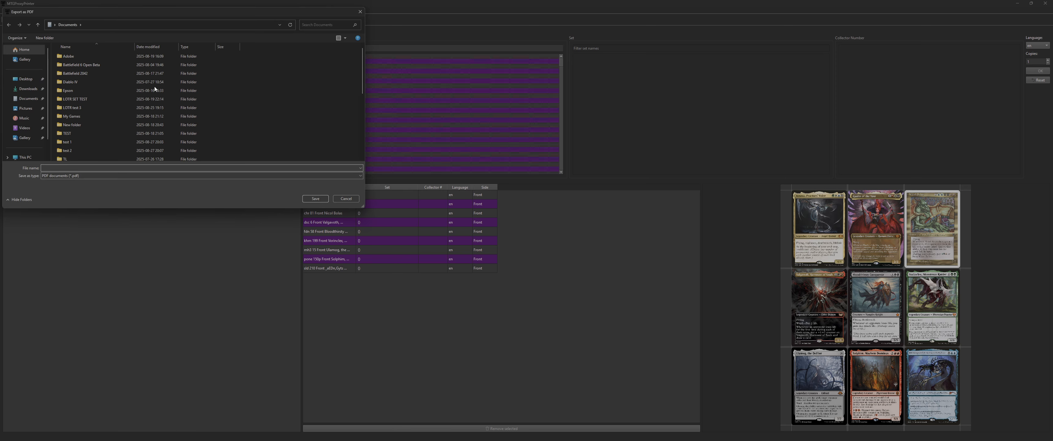
pyautogui.click(26, 78)
pyautogui.doubleClick(66, 65)
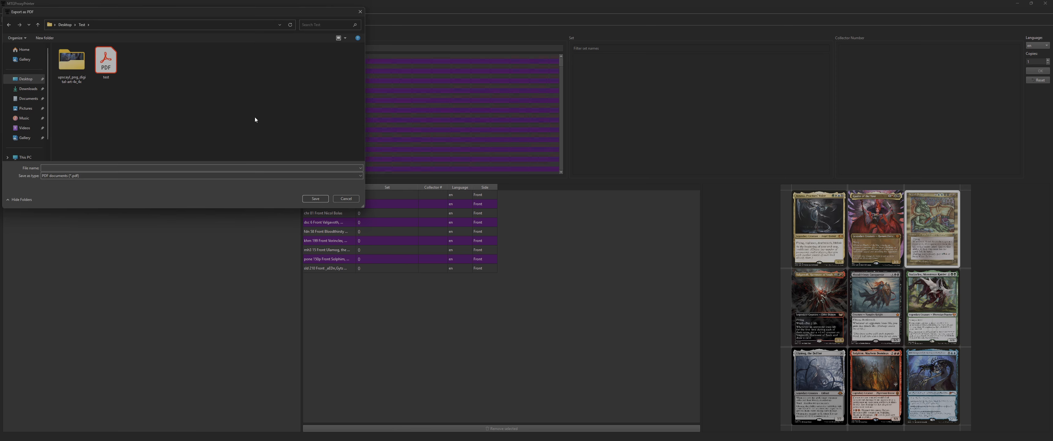
pyautogui.click(106, 62)
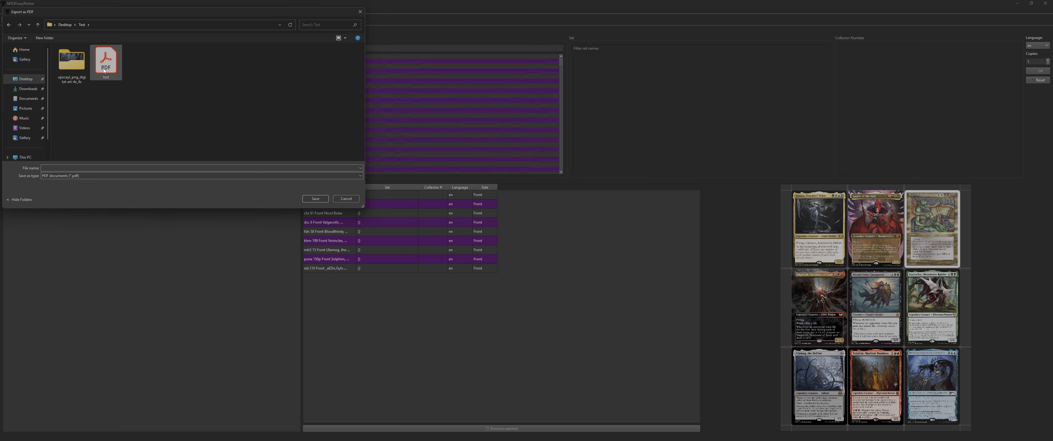
pyautogui.click(323, 198)
pyautogui.click(541, 223)
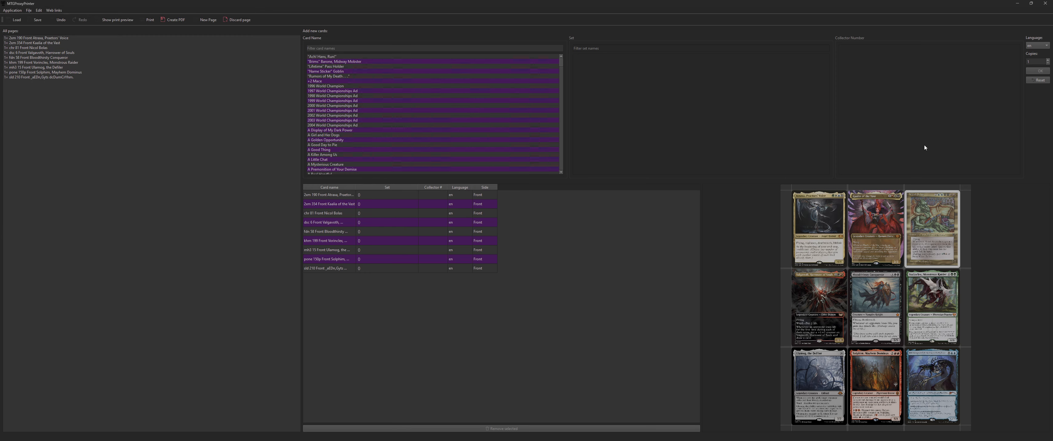
pyautogui.click(1044, 5)
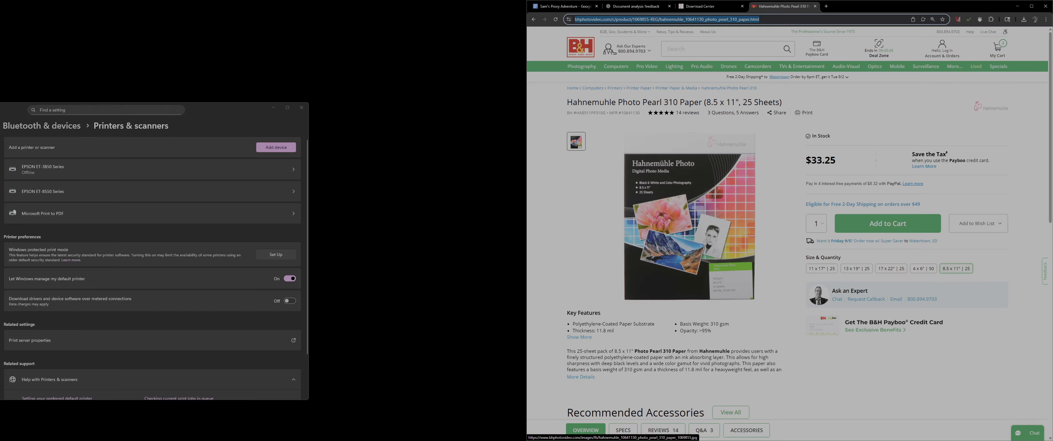
# Step: Switch to Photoshop and open the test PDF from the Test folder on the Desktop
pyautogui.click(432, 434)
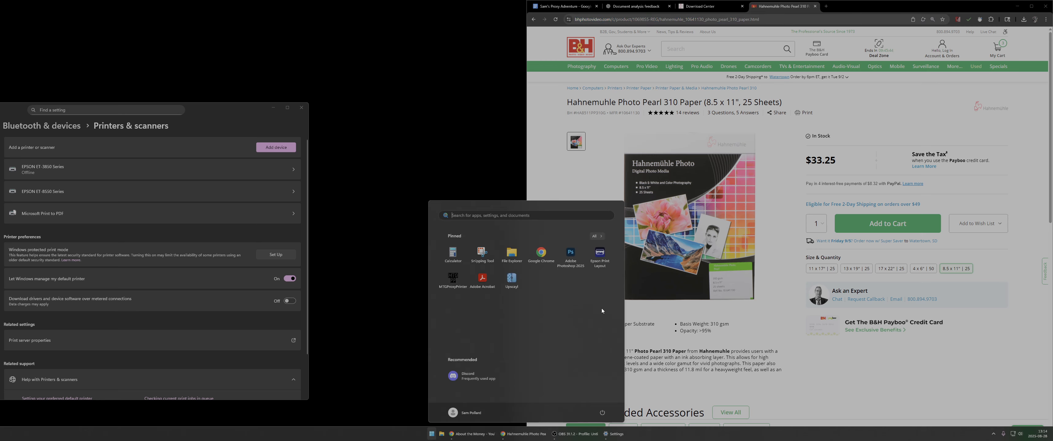
pyautogui.click(577, 252)
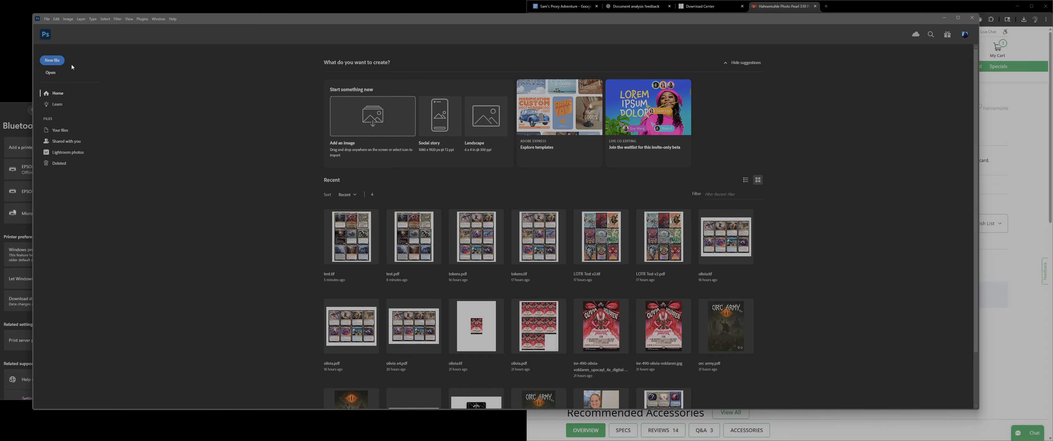
pyautogui.click(46, 18)
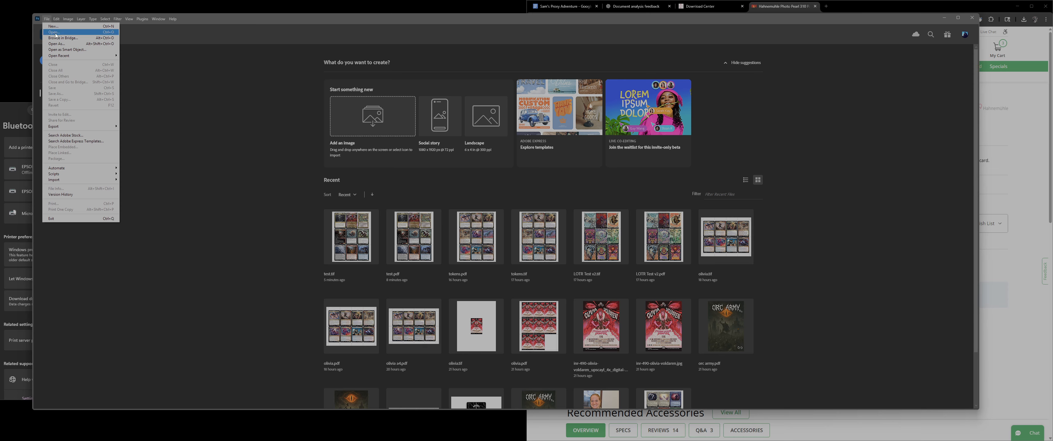
pyautogui.click(55, 33)
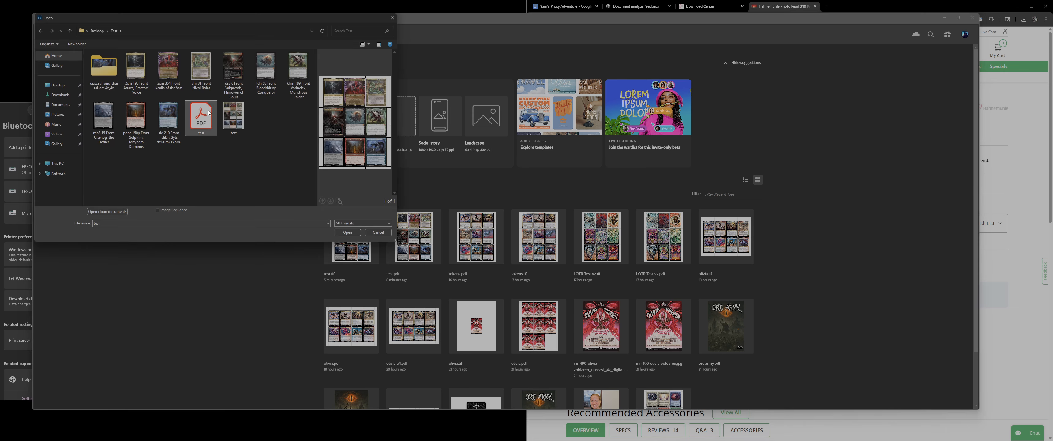
pyautogui.click(347, 233)
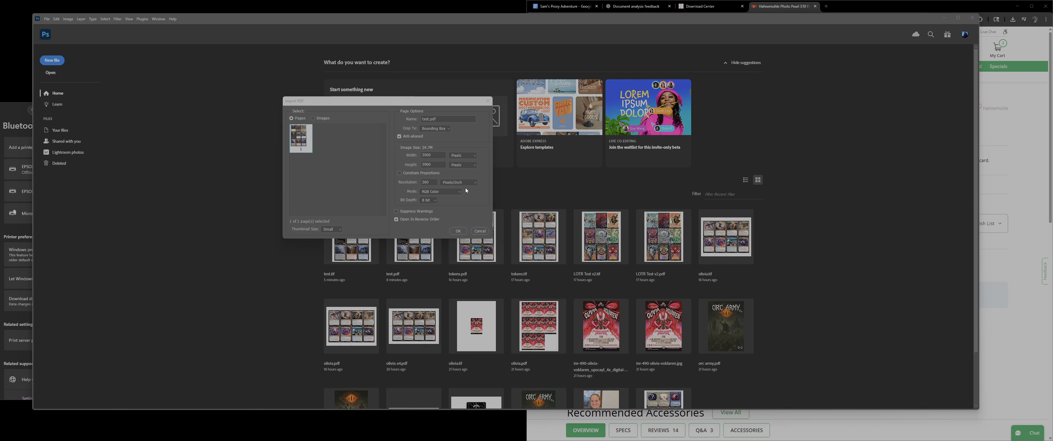
# Step: Import the PDF page with RGB Color mode and 8 bit depth
pyautogui.click(430, 182)
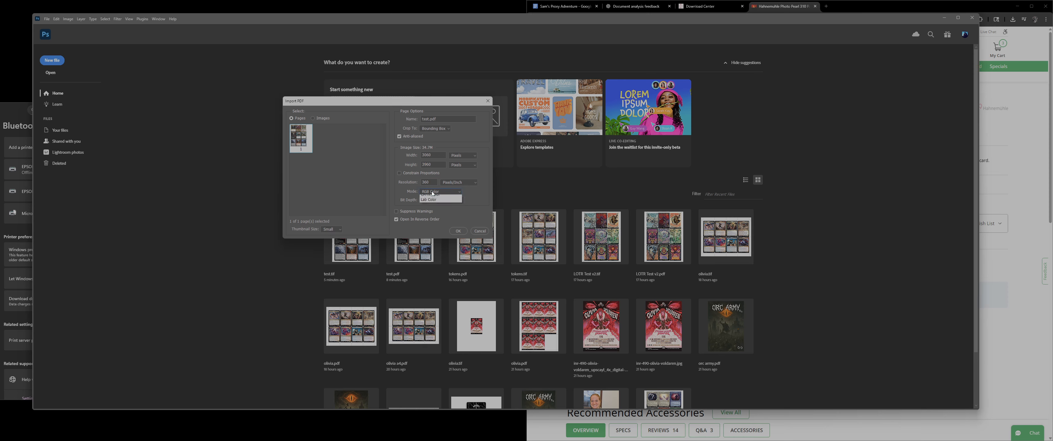
pyautogui.click(433, 192)
pyautogui.click(430, 202)
pyautogui.click(429, 199)
pyautogui.click(428, 206)
pyautogui.click(458, 231)
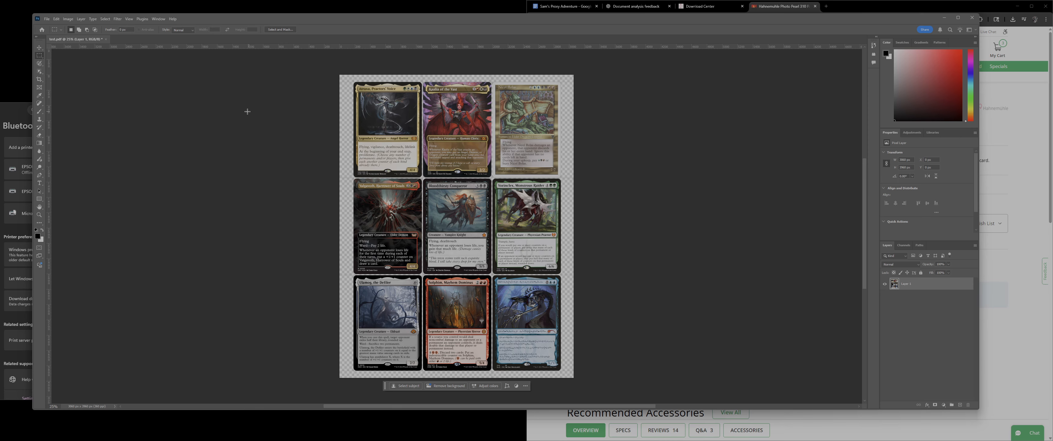
# Step: Save the sheet as a TIFF named test in the Test folder, replacing the existing file and using LZW compression
pyautogui.click(48, 20)
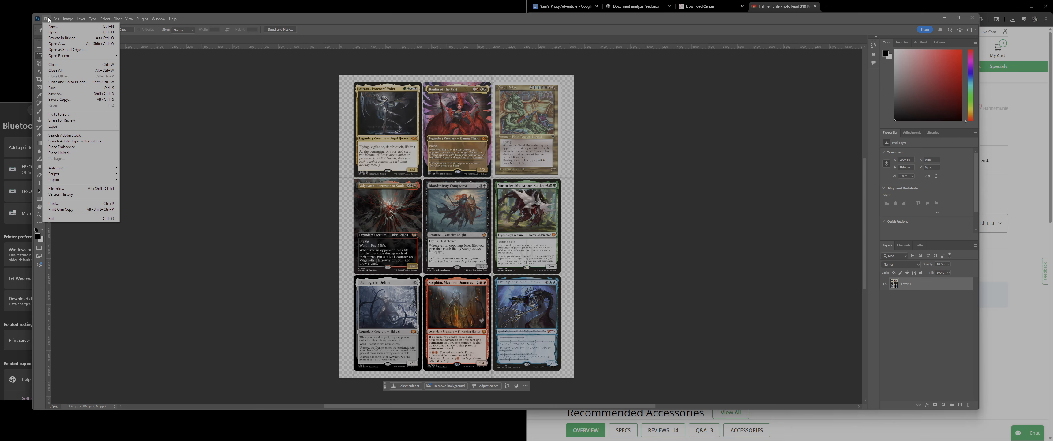
pyautogui.click(58, 93)
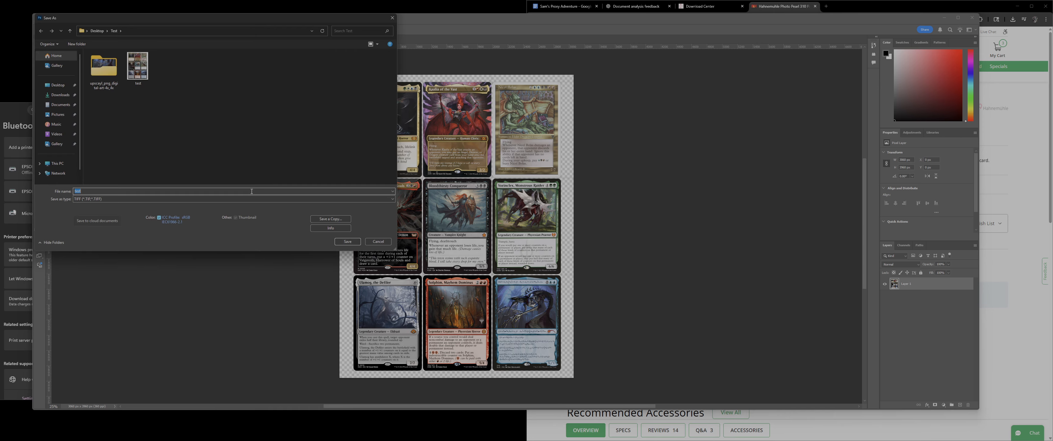
pyautogui.click(347, 242)
pyautogui.click(533, 231)
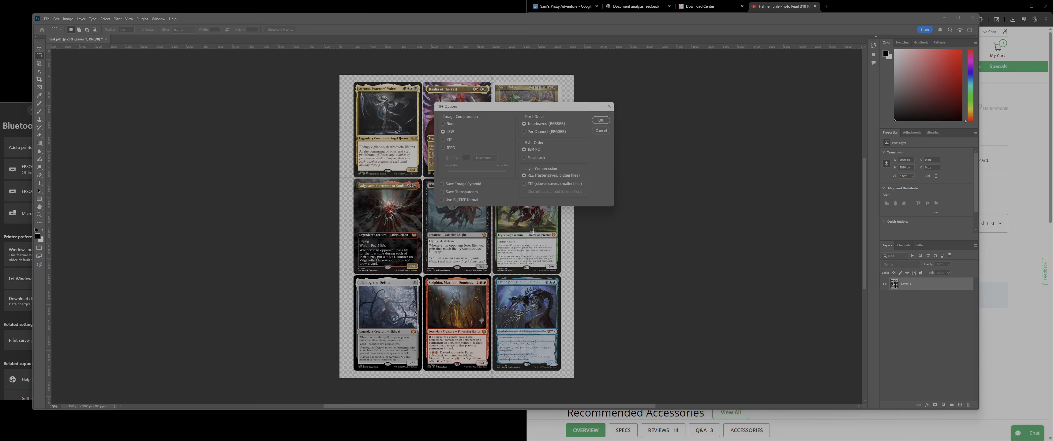
pyautogui.click(599, 119)
pyautogui.click(475, 160)
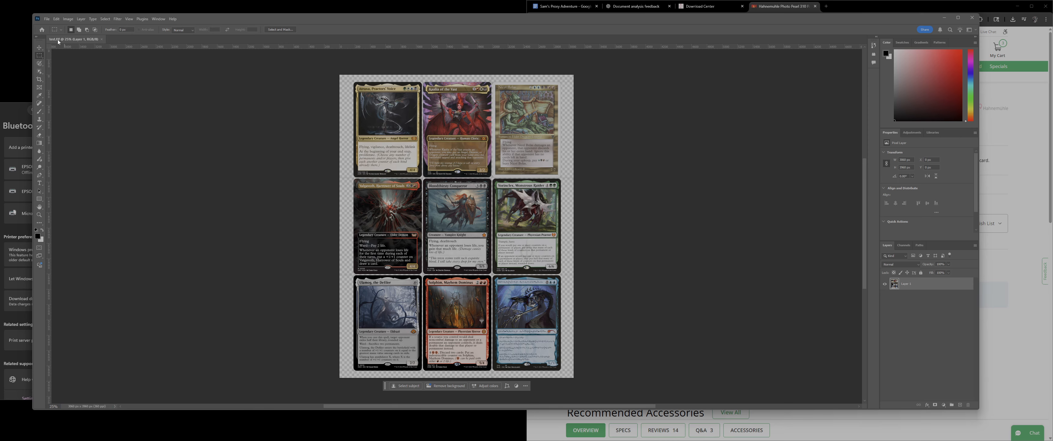
# Step: Send the card sheet from Photoshop to Epson Print Layout and eject the loaded image
pyautogui.click(47, 19)
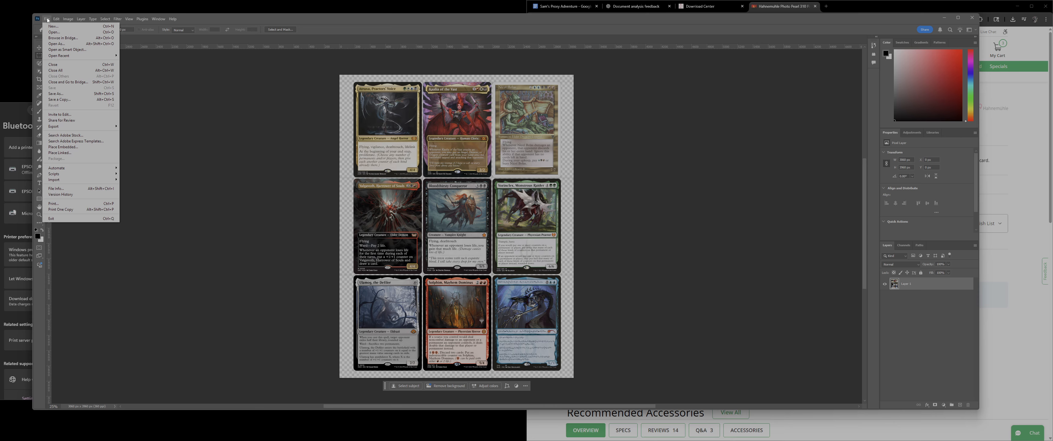
pyautogui.moveTo(82, 168)
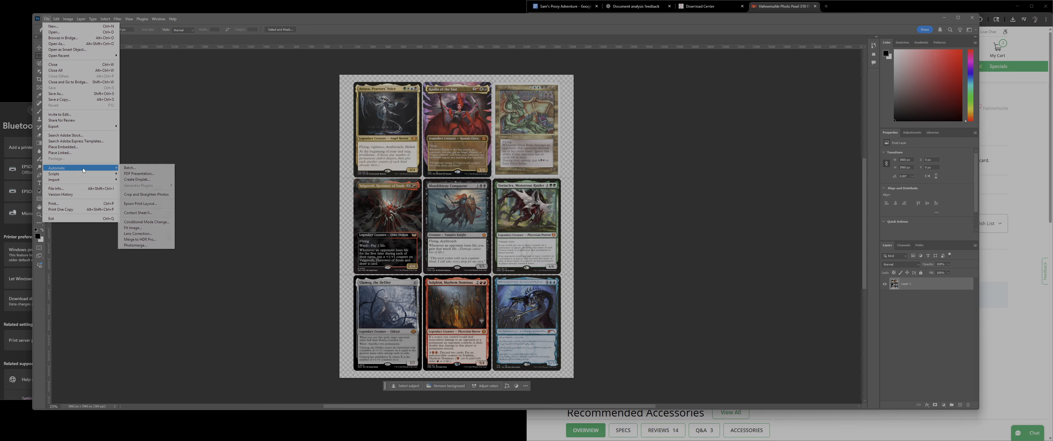
pyautogui.click(162, 213)
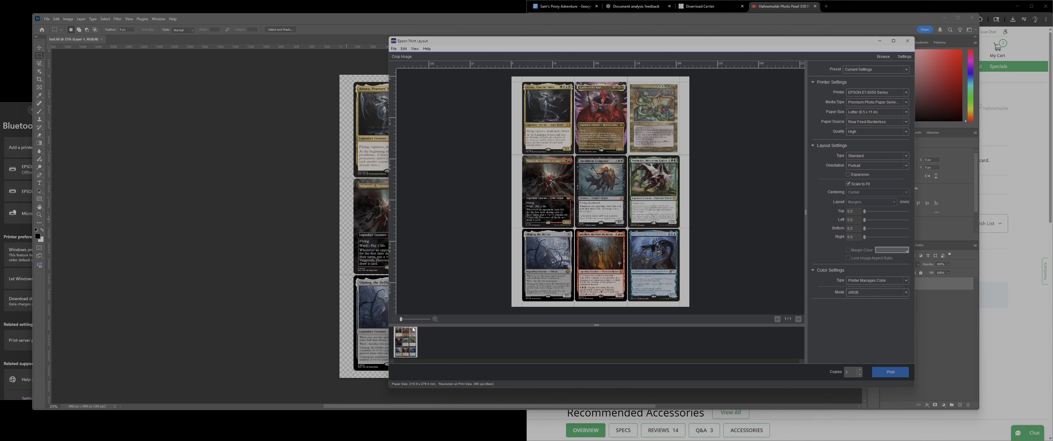
pyautogui.rightClick(403, 341)
pyautogui.click(411, 346)
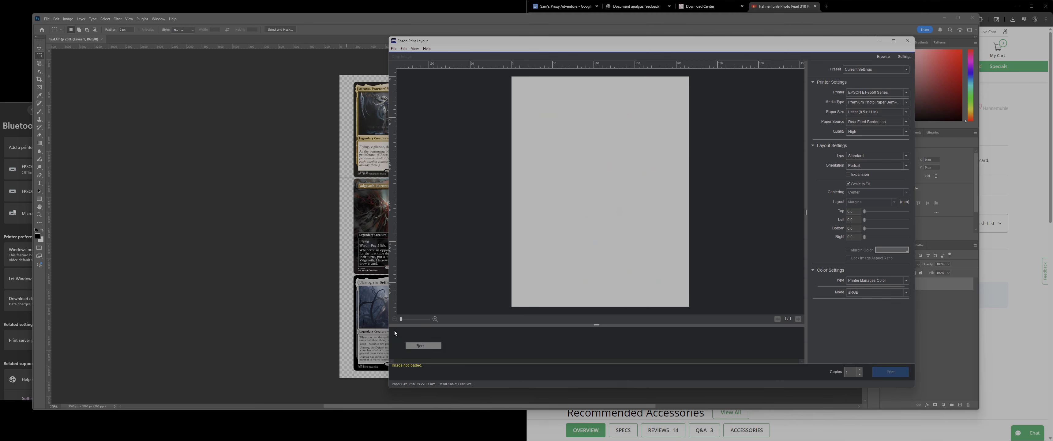
# Step: Send the card sheet from Photoshop to Epson Print Layout again and bring the print layout window forward
pyautogui.click(47, 19)
pyautogui.moveTo(90, 169)
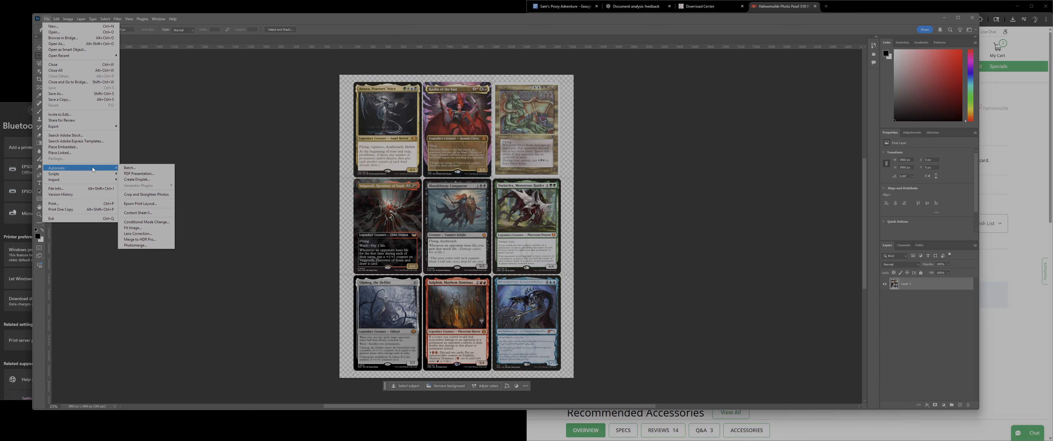
pyautogui.click(140, 203)
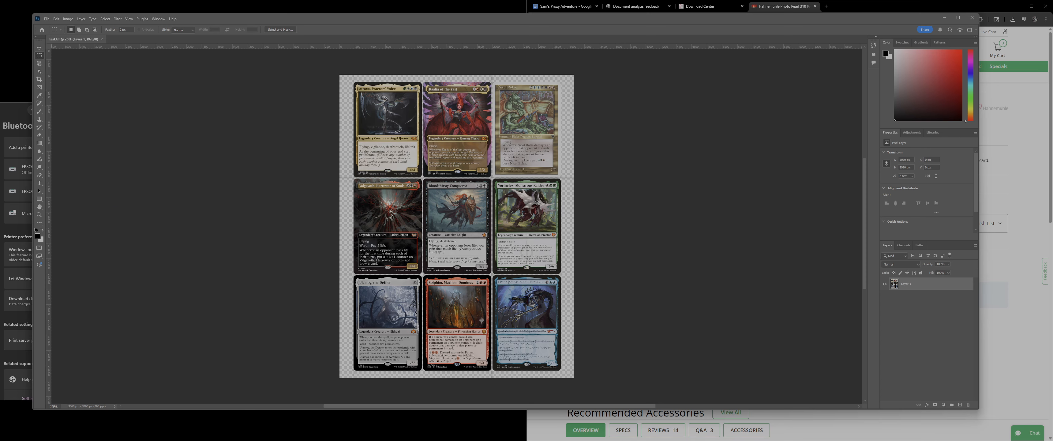
pyautogui.moveTo(652, 433)
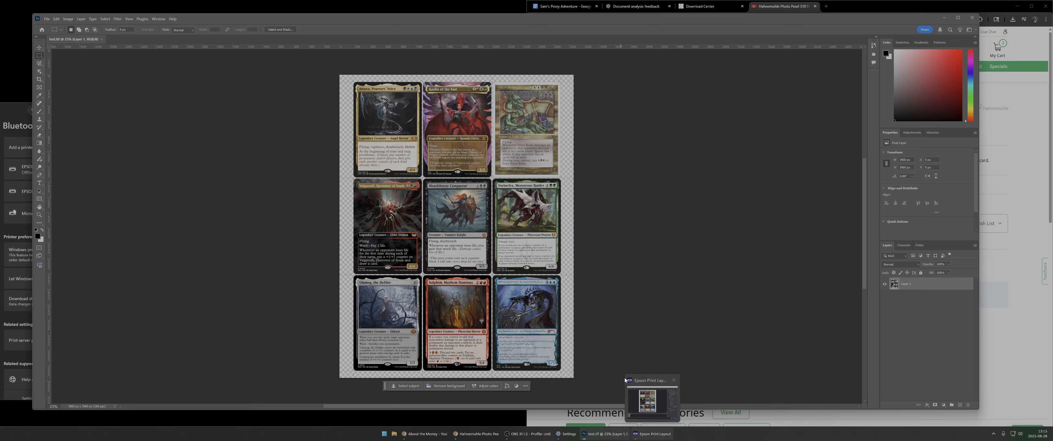
pyautogui.click(657, 410)
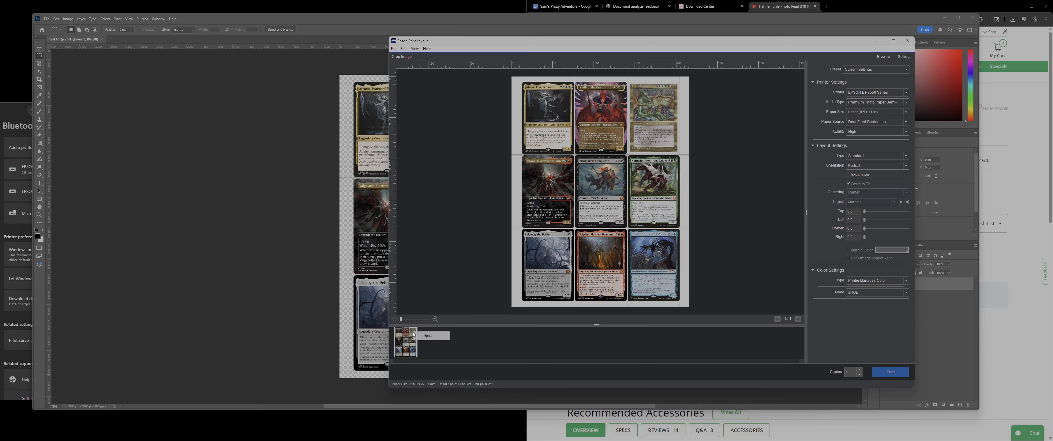
# Step: Eject the loaded sheet and open the test TIFF from the Desktop's Test folder in Epson Print Layout
pyautogui.click(393, 49)
pyautogui.click(402, 56)
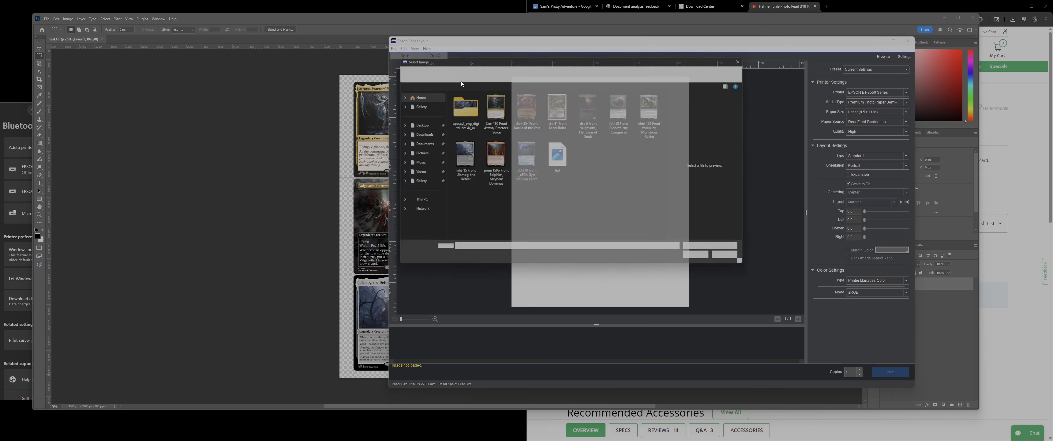
pyautogui.click(553, 161)
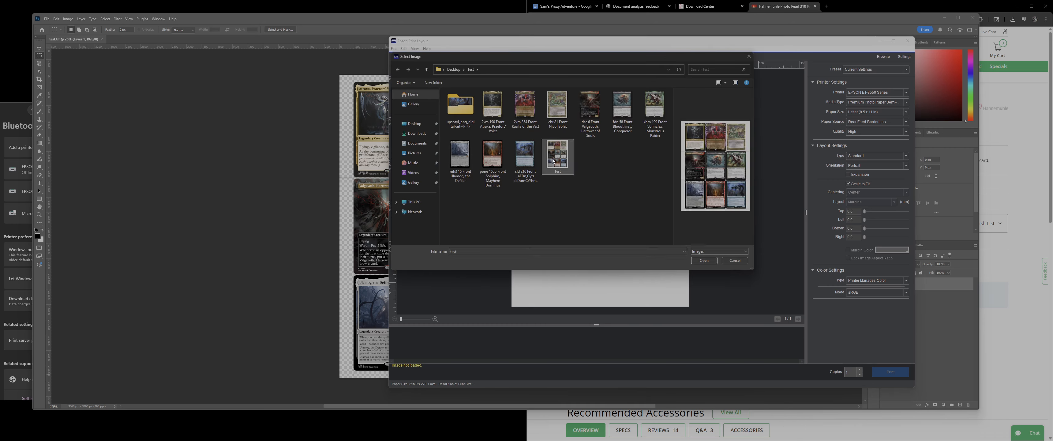
pyautogui.doubleClick(553, 160)
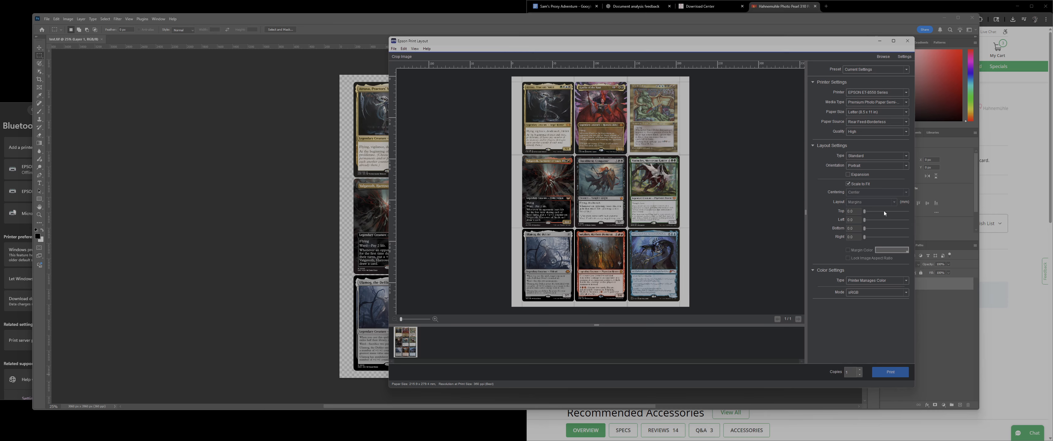
# Step: Turn off Scale to Fit, try a narrower image width, and turn Scale to Fit back on
pyautogui.click(849, 183)
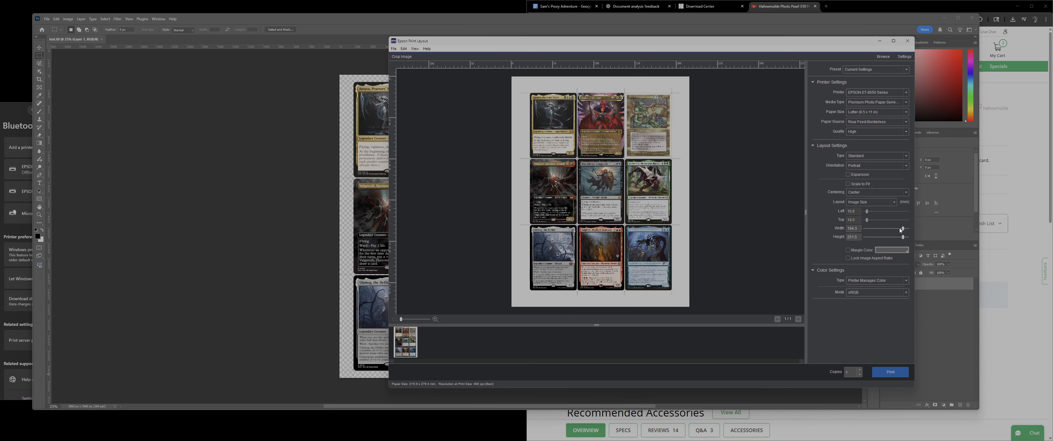
pyautogui.moveTo(901, 228); pyautogui.dragTo(907, 228)
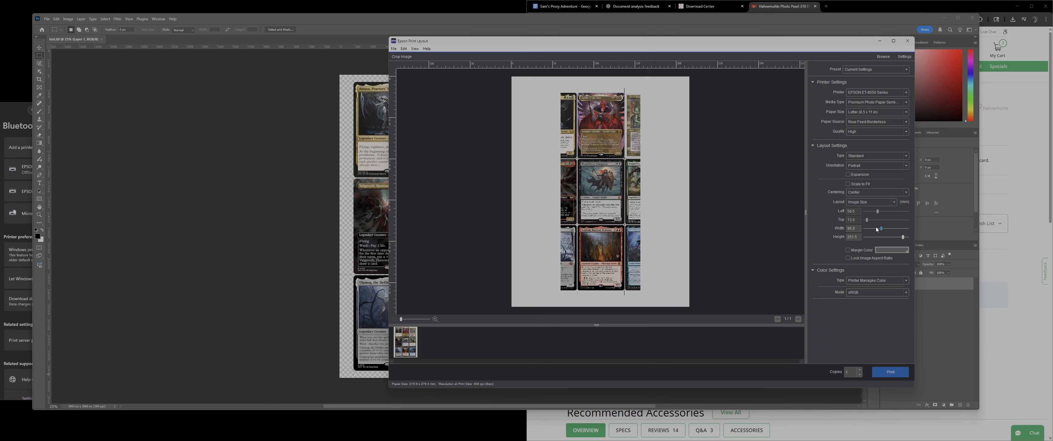
pyautogui.click(848, 184)
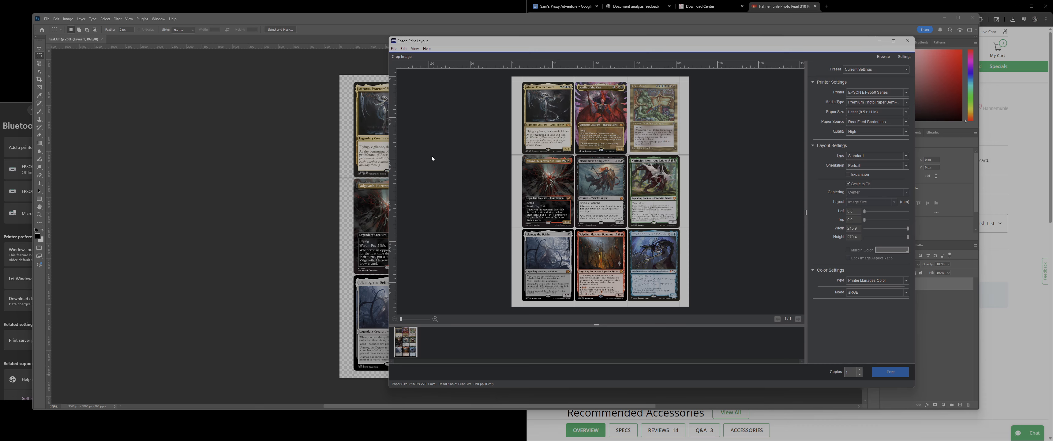
# Step: In Photoshop, select the Atraxa, Praetors' Voice card with a rectangular marquee, invert the selection and delete all other cards
pyautogui.click(273, 21)
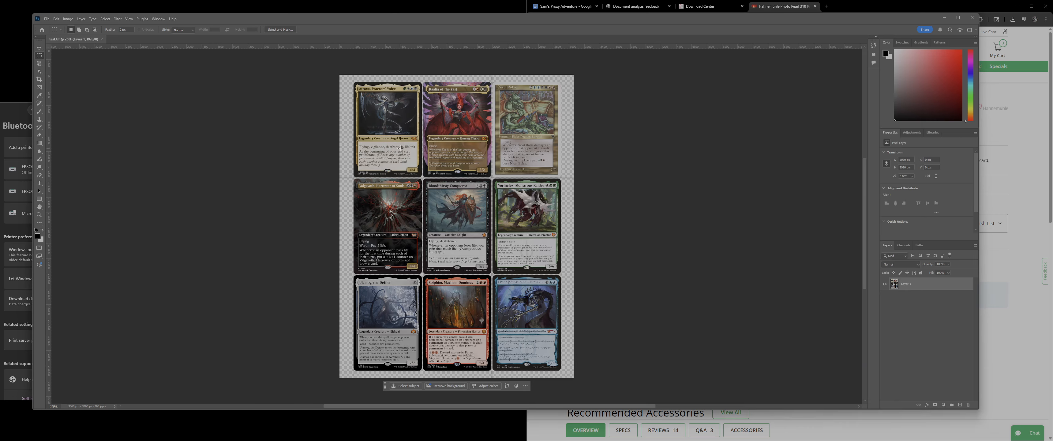
pyautogui.scroll(10, 422, 153)
pyautogui.moveTo(369, 106); pyautogui.dragTo(457, 216)
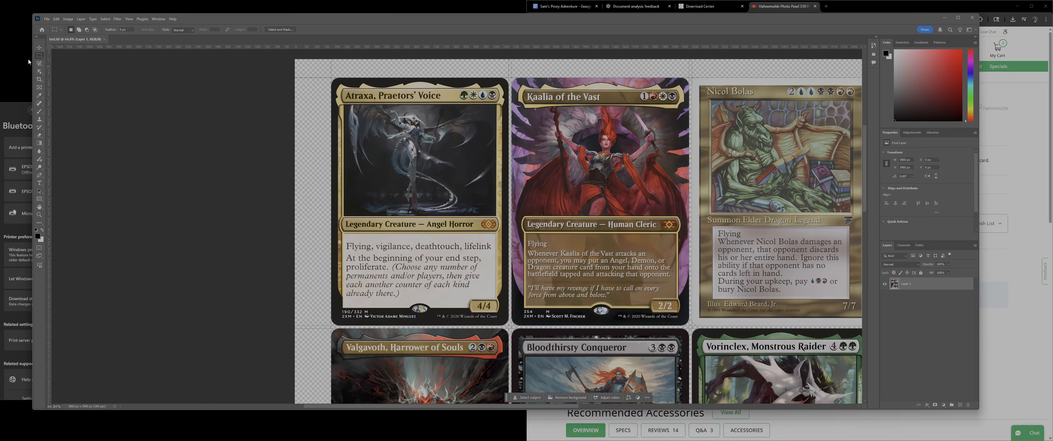
pyautogui.moveTo(323, 72); pyautogui.dragTo(511, 326)
pyautogui.rightClick(462, 215)
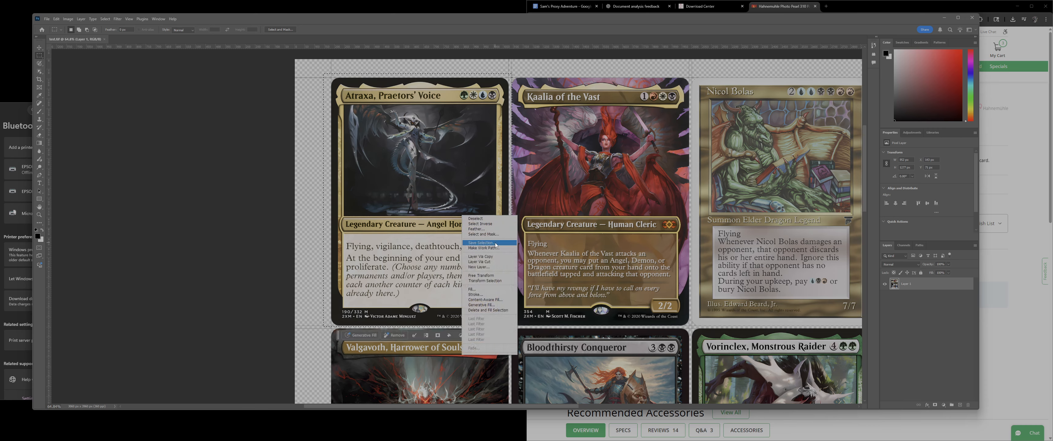
pyautogui.click(499, 225)
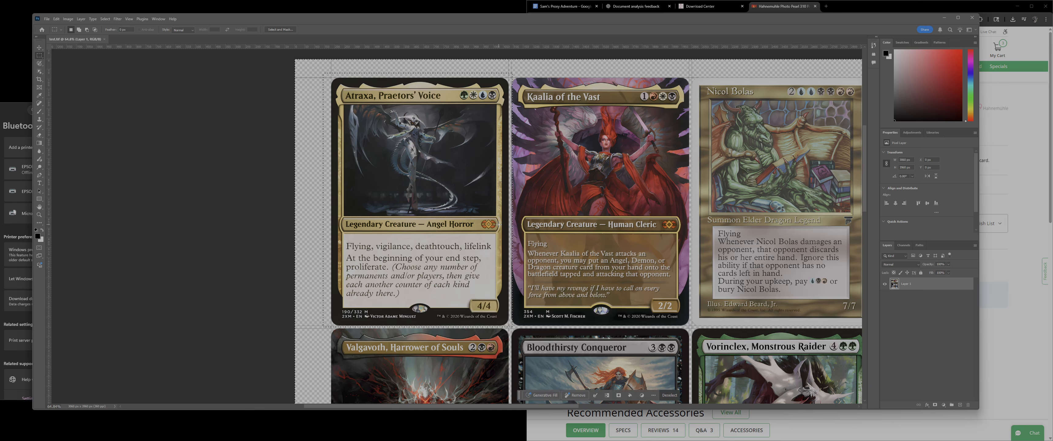
pyautogui.press('Delete')
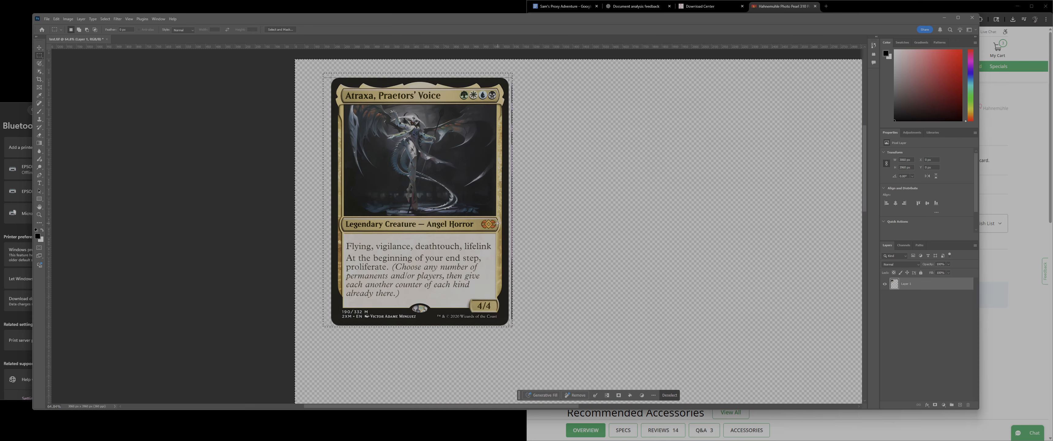
# Step: Clear the leftover area beside the Atraxa, Praetors' Voice card and quit Photoshop without saving the changes
pyautogui.moveTo(511, 74); pyautogui.dragTo(546, 344)
pyautogui.press('Delete')
pyautogui.click(601, 215)
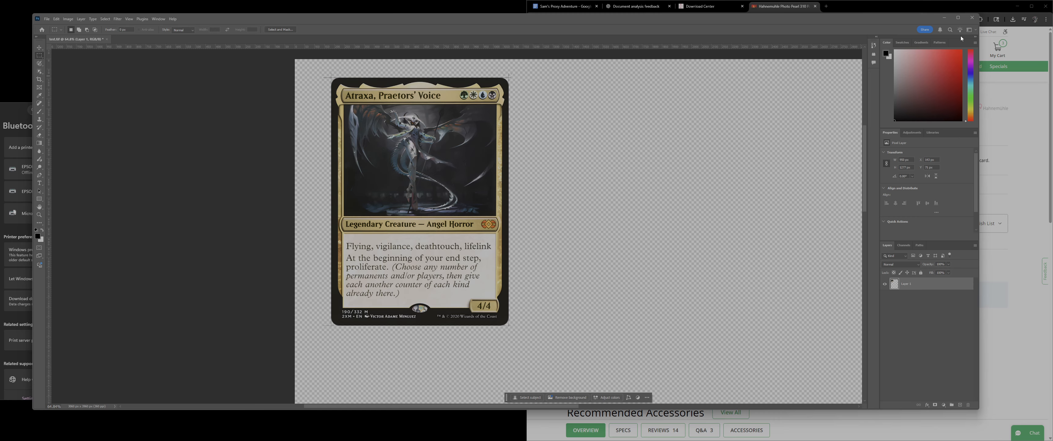
pyautogui.click(972, 18)
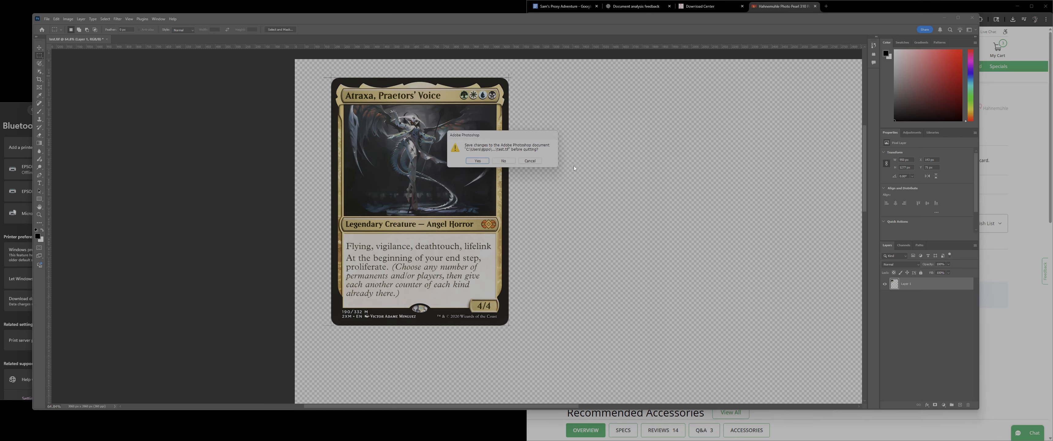
pyautogui.click(496, 162)
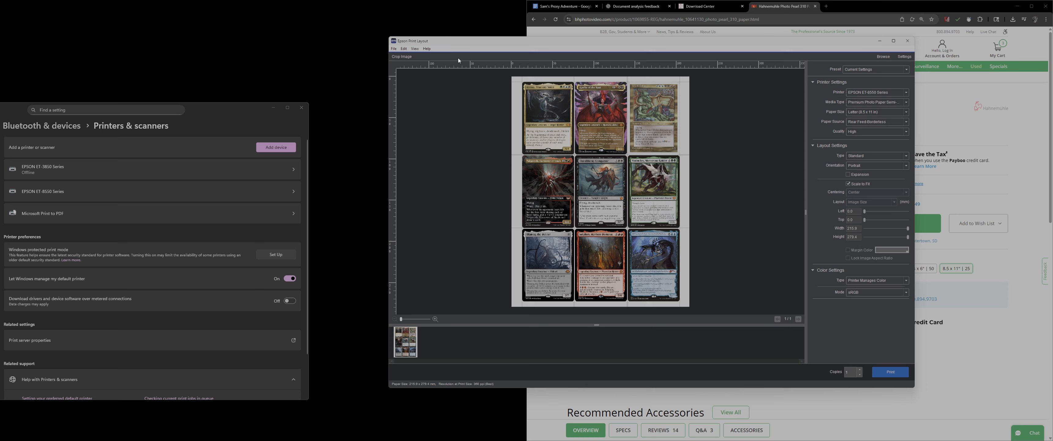
# Step: Turn Scale to Fit off and back on in Epson Print Layout to compare the card sheet's fit on the page
pyautogui.click(848, 184)
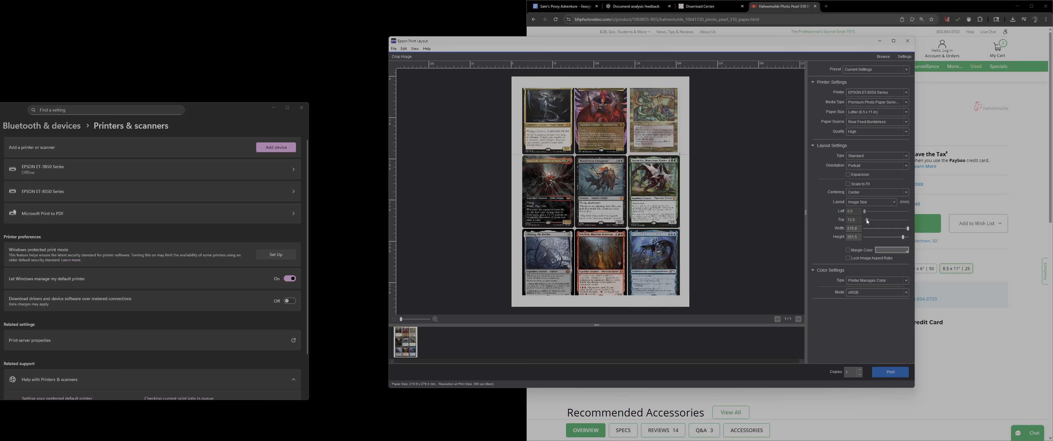
pyautogui.click(848, 185)
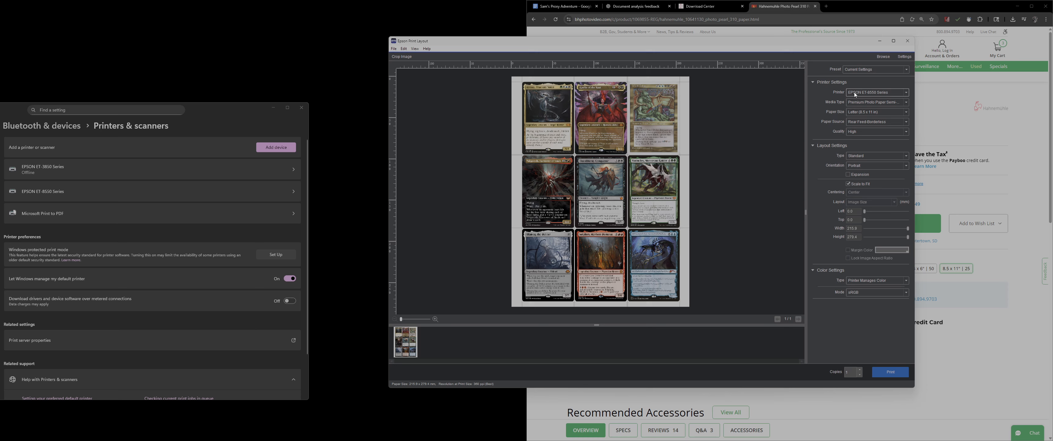
# Step: Review the media type, paper size, quality and orientation options for the print, keeping the current choices
pyautogui.click(877, 102)
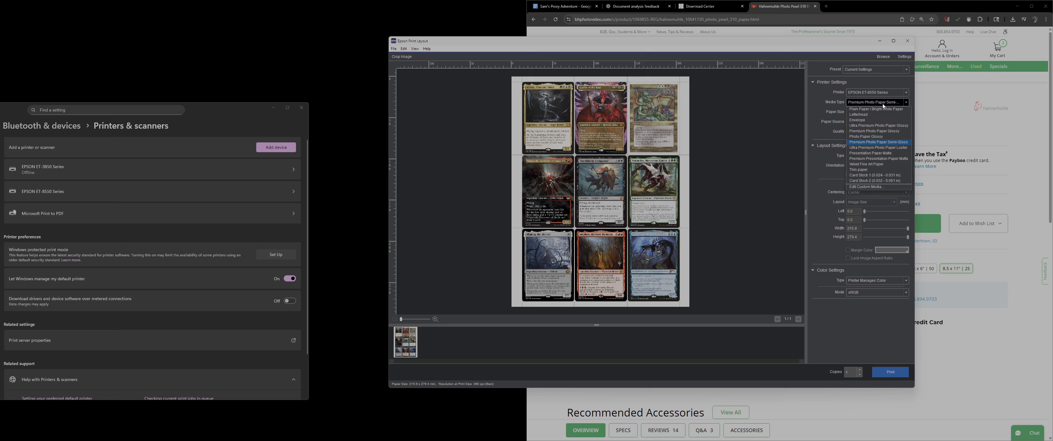
pyautogui.click(890, 103)
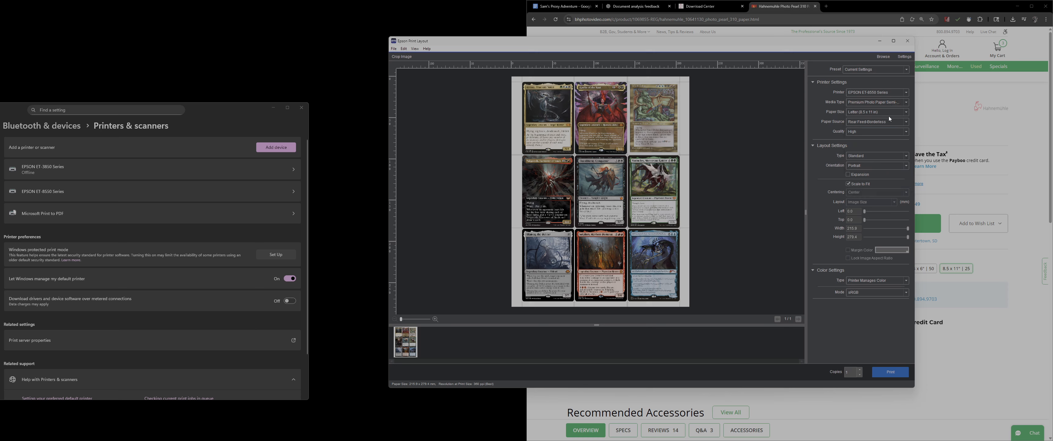
pyautogui.click(888, 114)
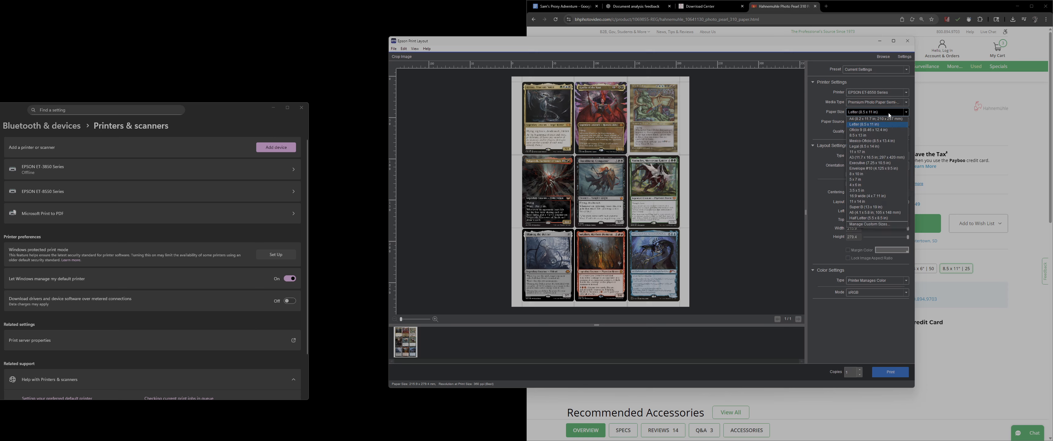
pyautogui.click(888, 116)
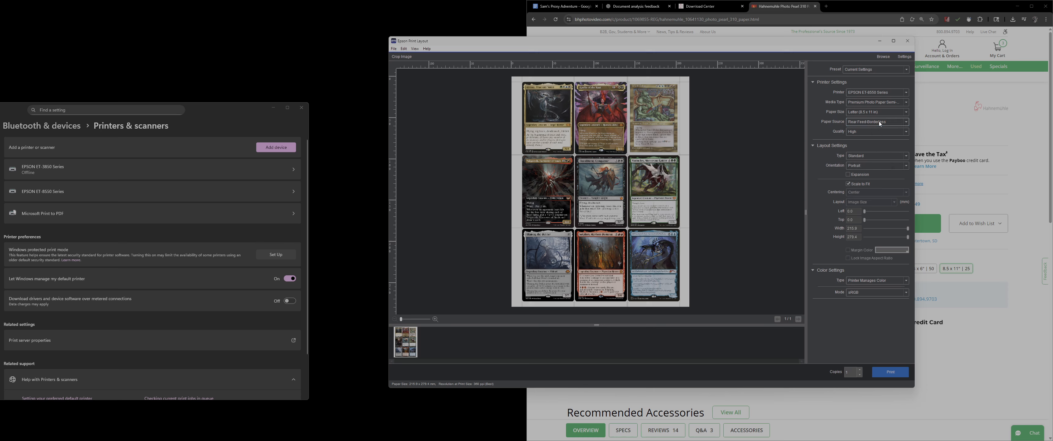
pyautogui.click(882, 131)
pyautogui.click(895, 165)
pyautogui.click(898, 165)
pyautogui.click(897, 165)
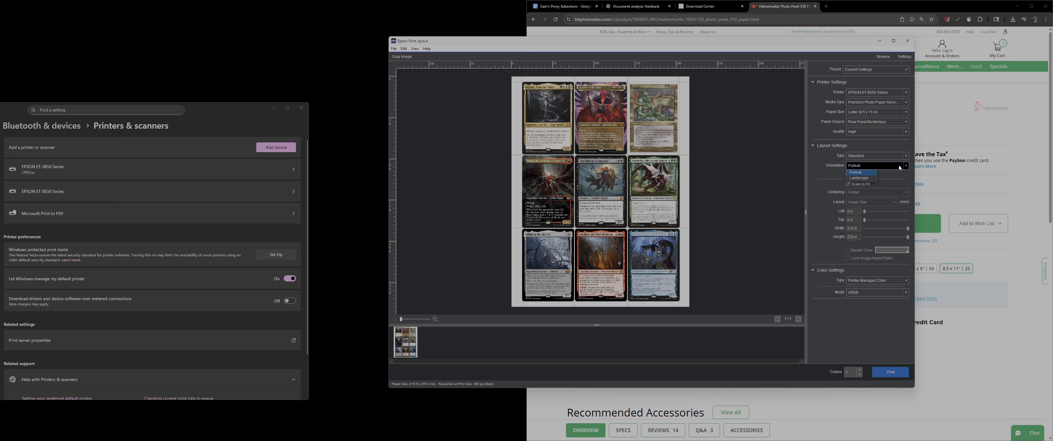
pyautogui.click(897, 166)
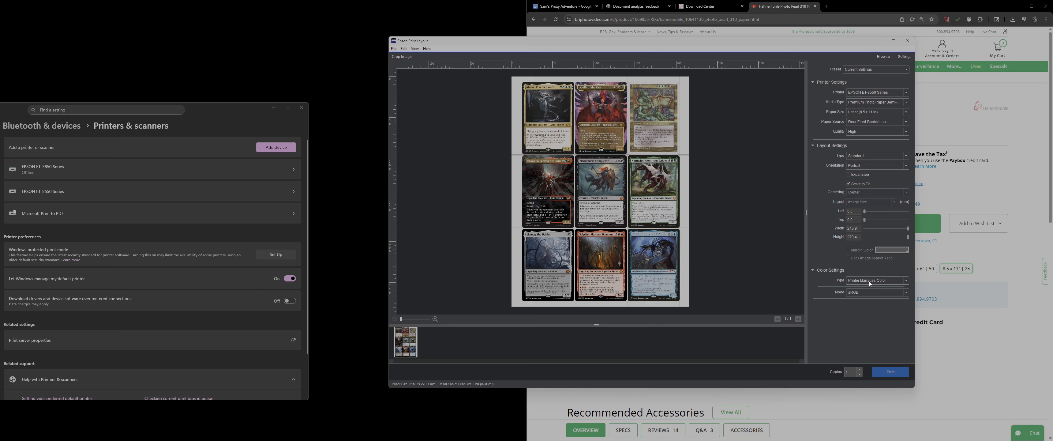
# Step: Set color management to Use ICC Profile with HFAPhoto_EpsonET-8550_PK_PhotoPearl.icc and keep the Perceptual rendering intent
pyautogui.click(882, 281)
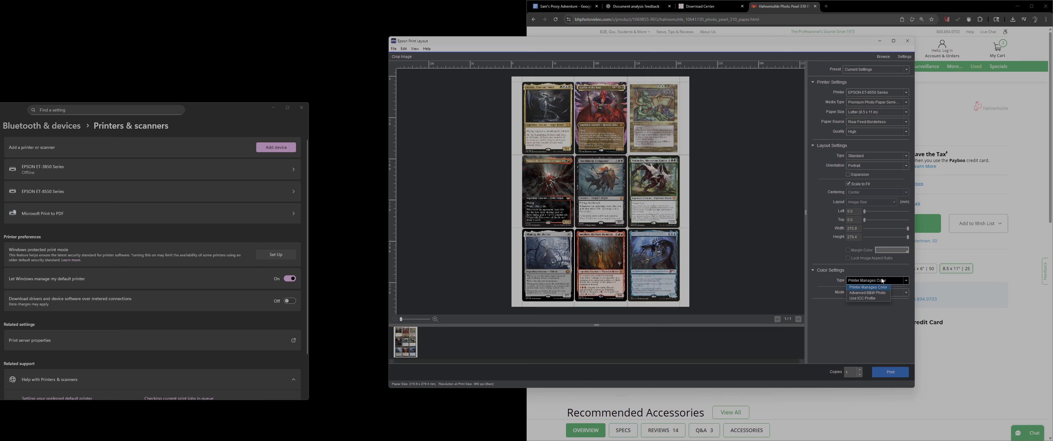
pyautogui.click(880, 298)
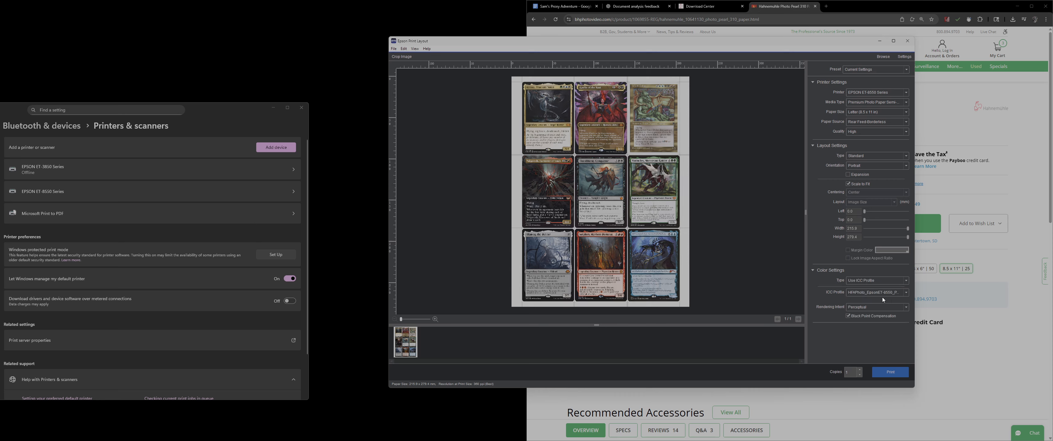
pyautogui.click(881, 293)
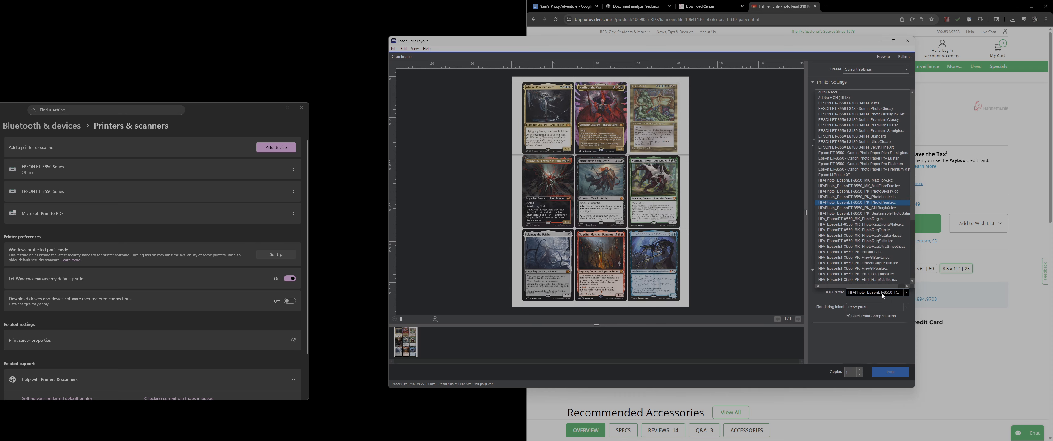
pyautogui.click(885, 202)
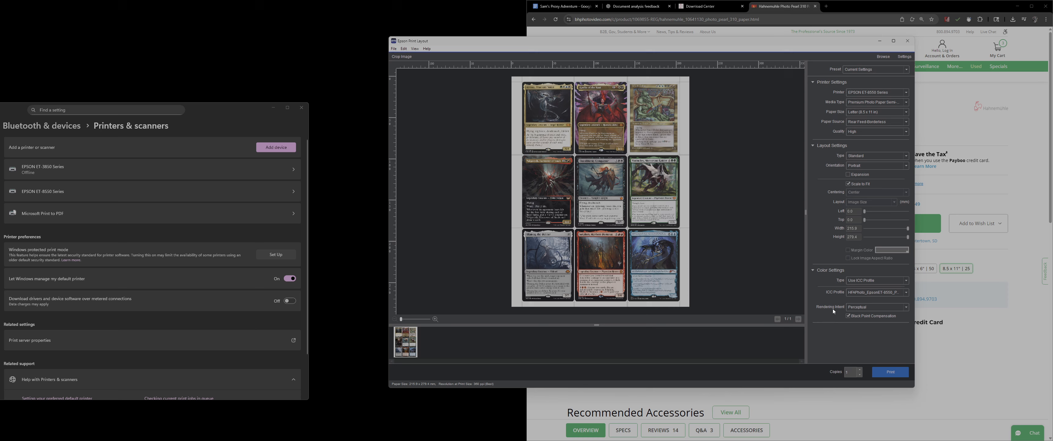
pyautogui.click(863, 308)
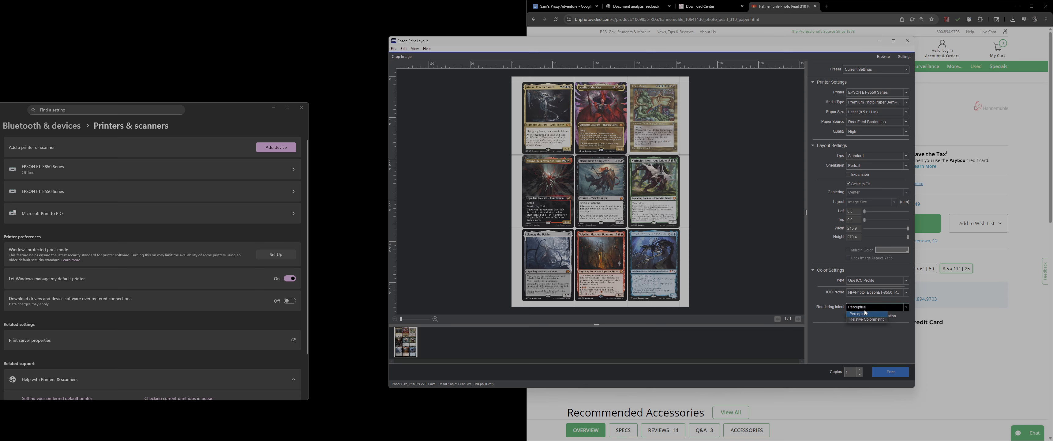
pyautogui.click(886, 306)
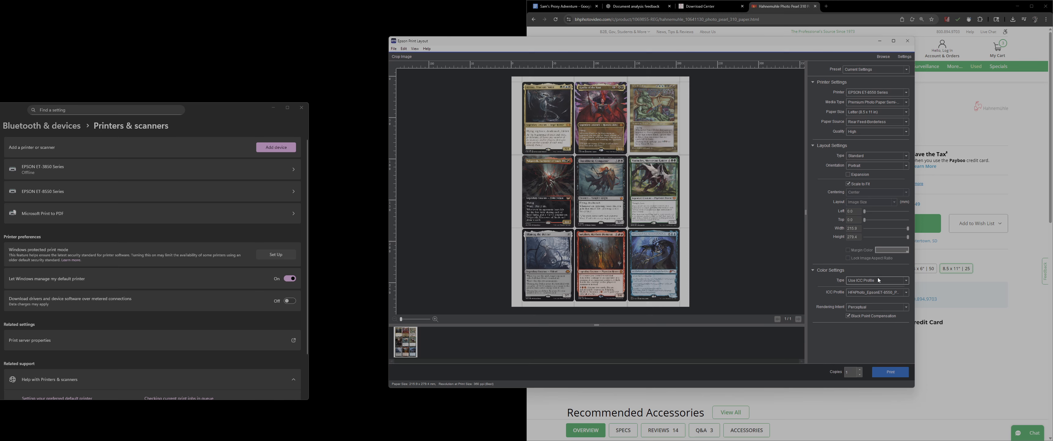
# Step: Switch to the browser, go back to Hahnemühle's Photo Pearl 310 product page and look over the paper's details
pyautogui.click(711, 8)
pyautogui.hotkey('alt', 'Left')
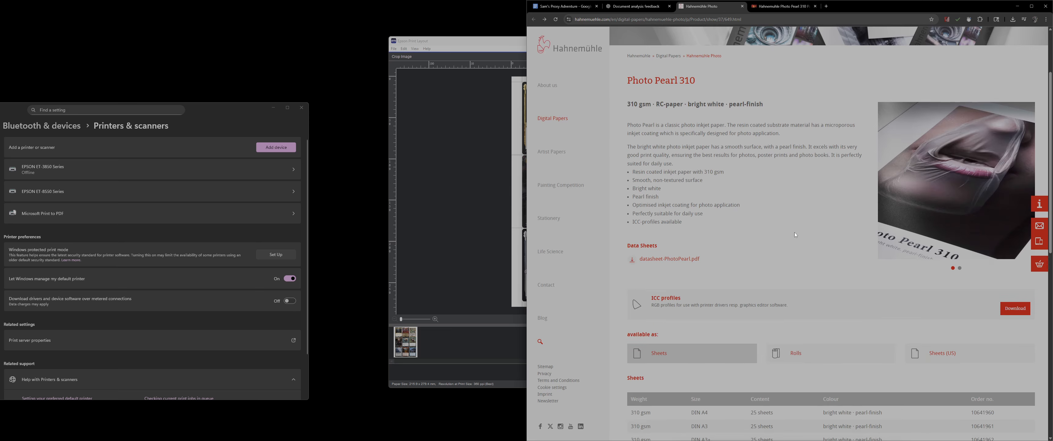
pyautogui.scroll(3, 794, 232)
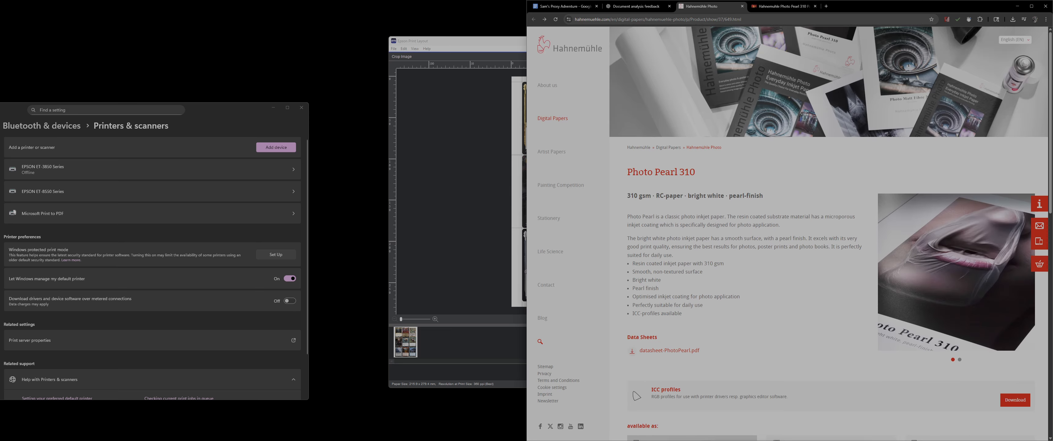
pyautogui.scroll(-3, 752, 192)
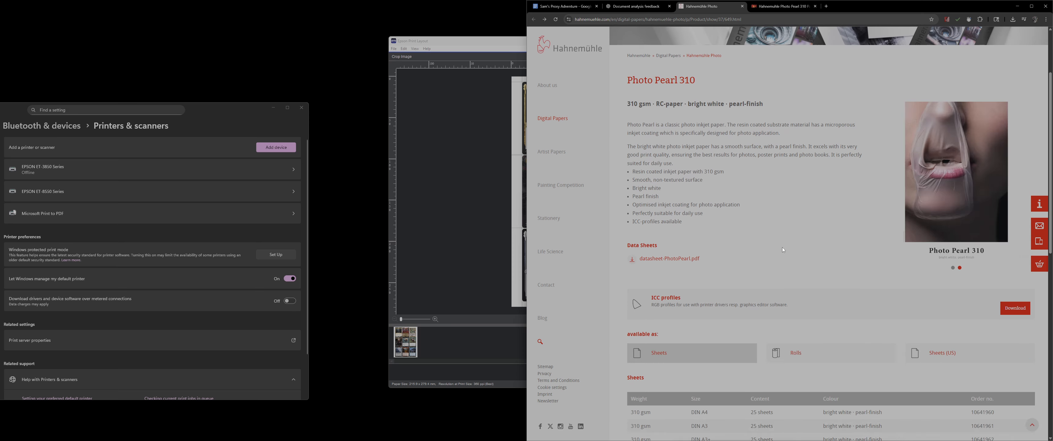
pyautogui.scroll(1, 781, 247)
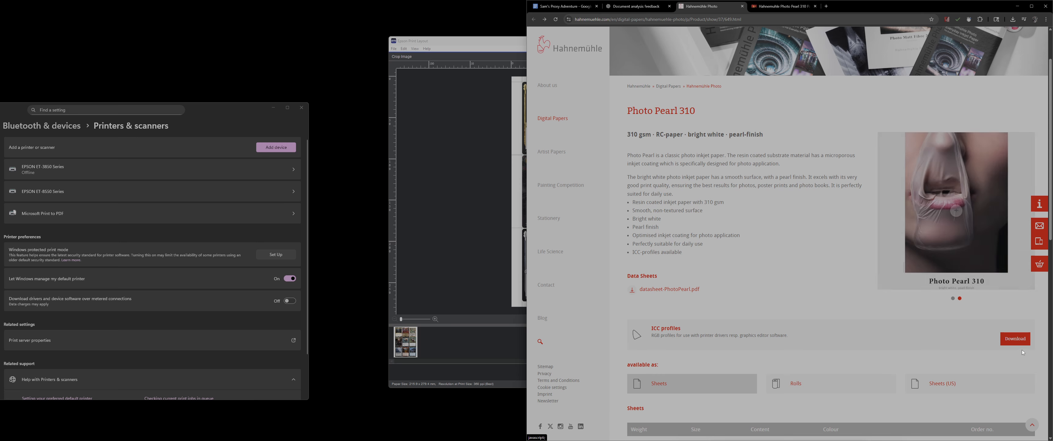
# Step: Download the Photo Pearl 310 ICC profile for the Epson EcoTank ET-8550 from Hahnemühle's ICC profile download center
pyautogui.click(1015, 340)
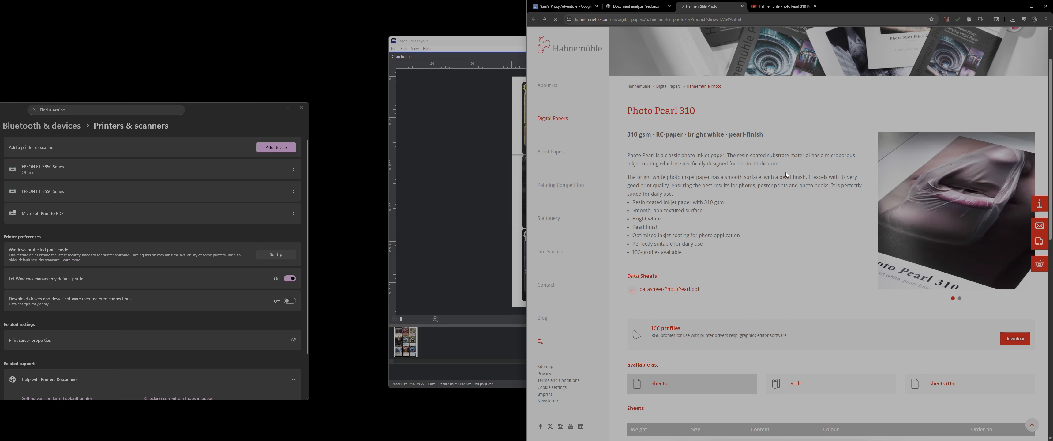
pyautogui.click(811, 246)
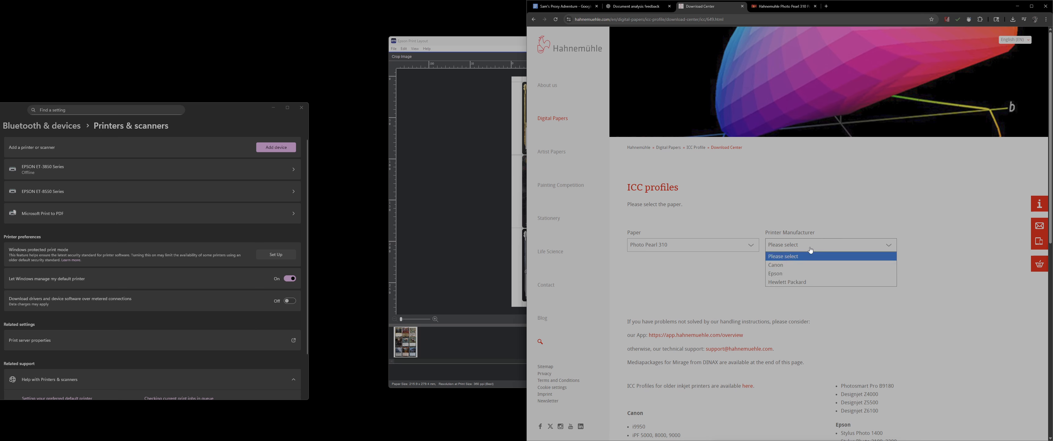
pyautogui.click(806, 272)
pyautogui.click(924, 245)
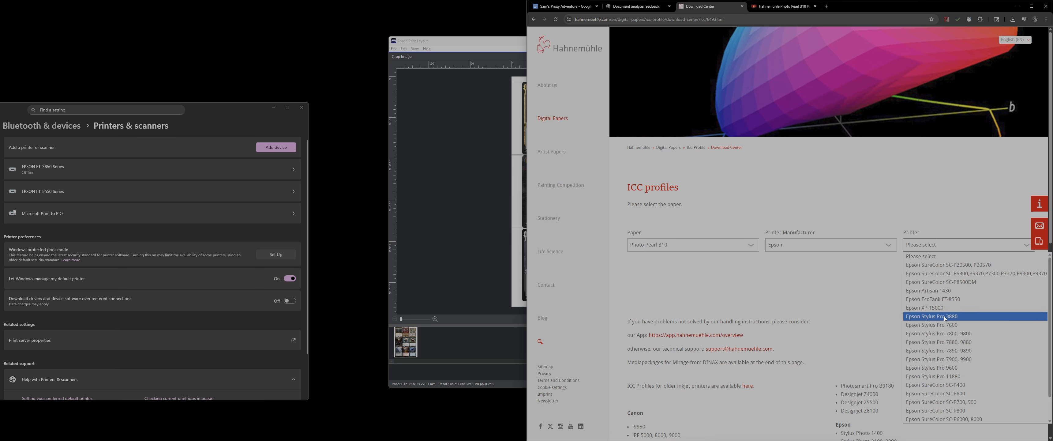
pyautogui.click(936, 299)
pyautogui.click(670, 321)
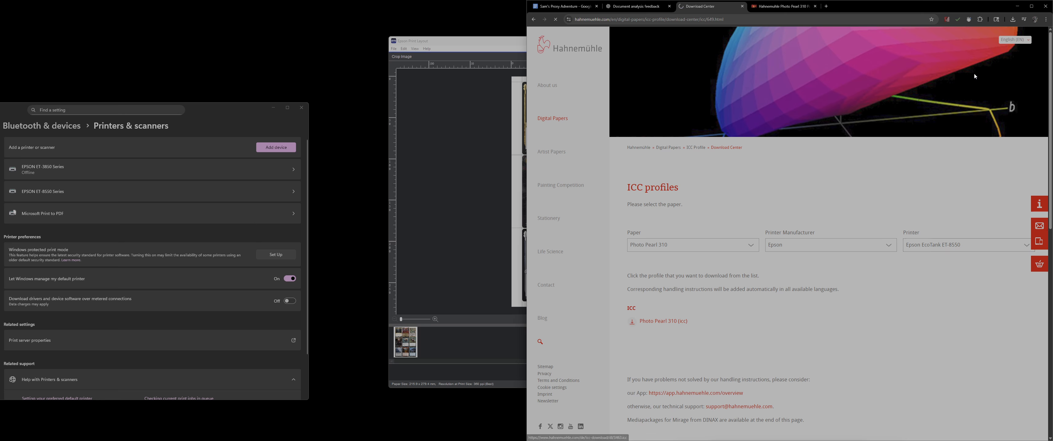
# Step: Open the downloaded profile archive, check the recommended printer settings in its instruction PDF, and close the document
pyautogui.click(1011, 21)
pyautogui.click(960, 39)
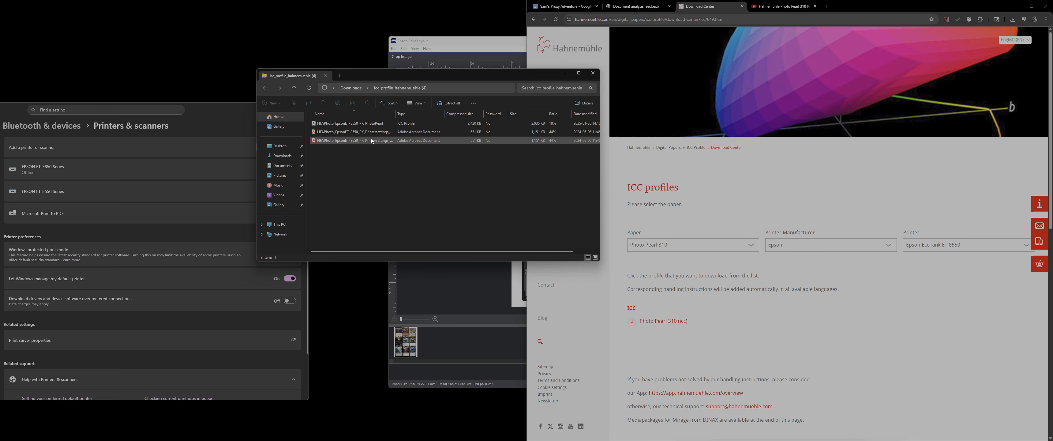
pyautogui.doubleClick(437, 131)
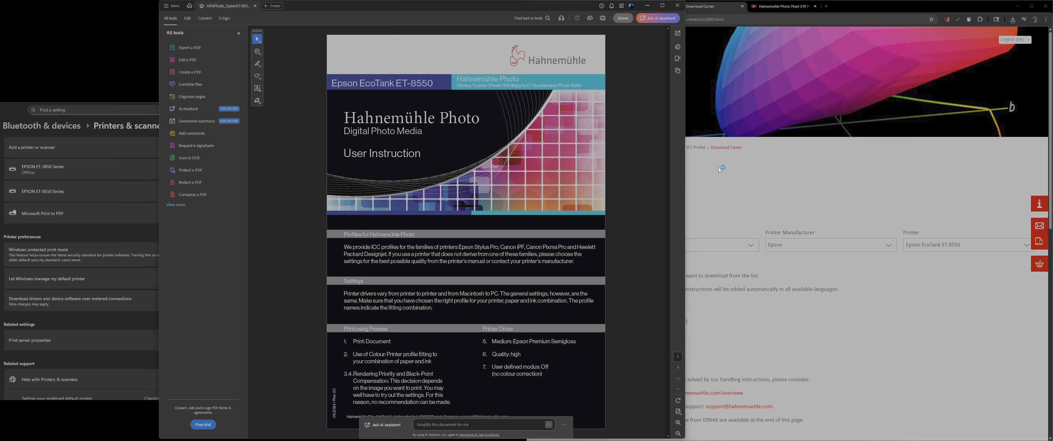
pyautogui.click(676, 6)
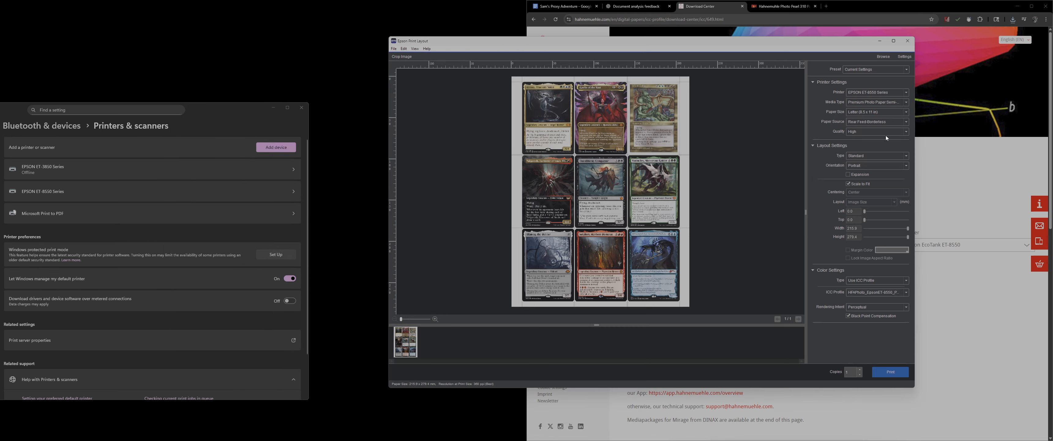
# Step: Check the media type options in Epson Print Layout against the paper instructions and move the window slightly
pyautogui.click(884, 103)
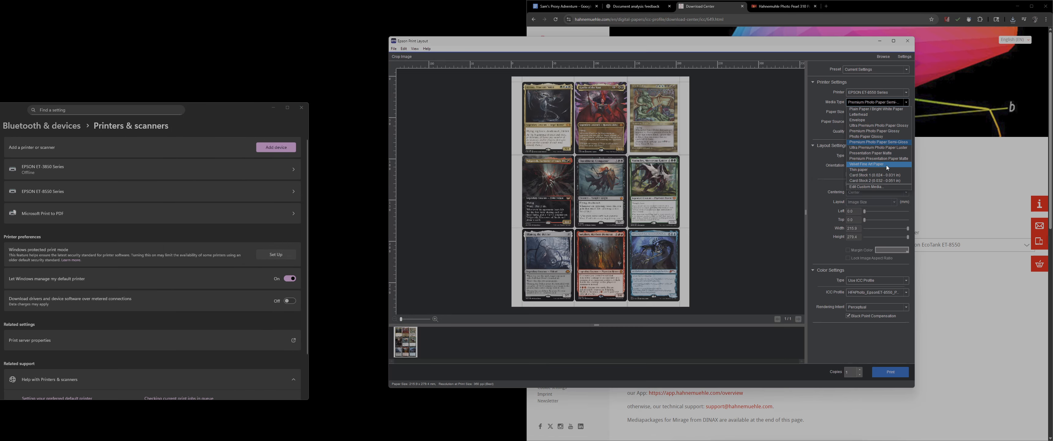
pyautogui.click(820, 103)
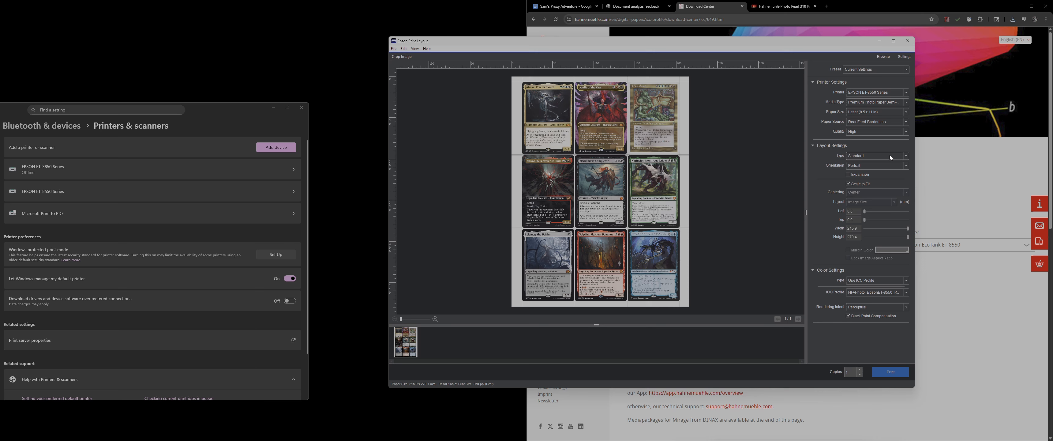
pyautogui.moveTo(741, 44); pyautogui.dragTo(727, 55)
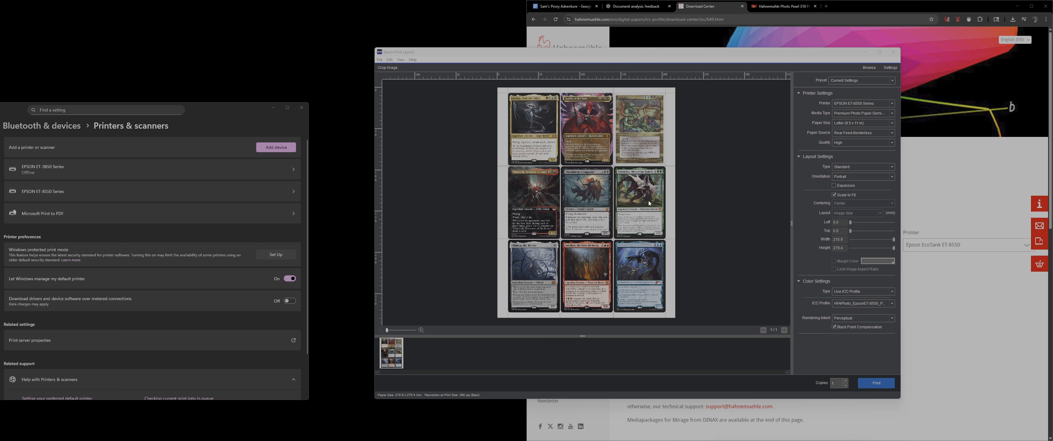
pyautogui.click(831, 344)
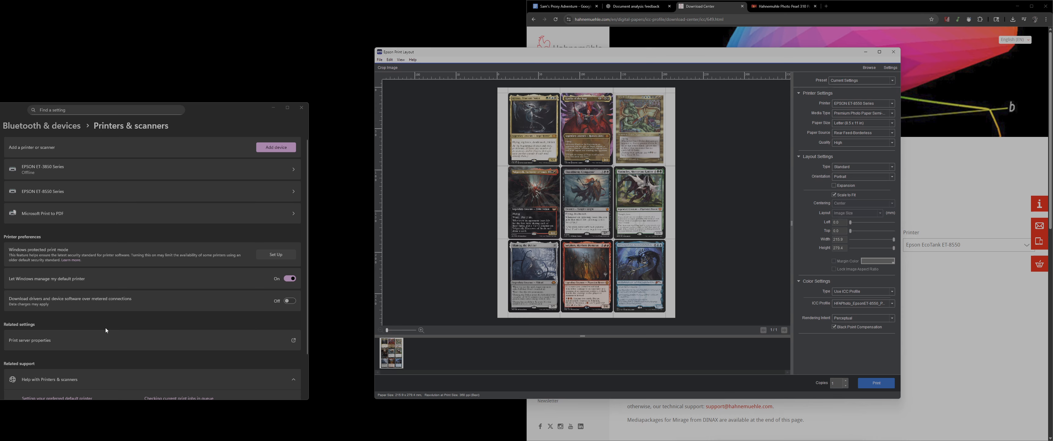
# Step: Open the printing preferences of the EPSON ET-8550 Series in Windows Settings and move the dialog toward the print layout window
pyautogui.click(97, 190)
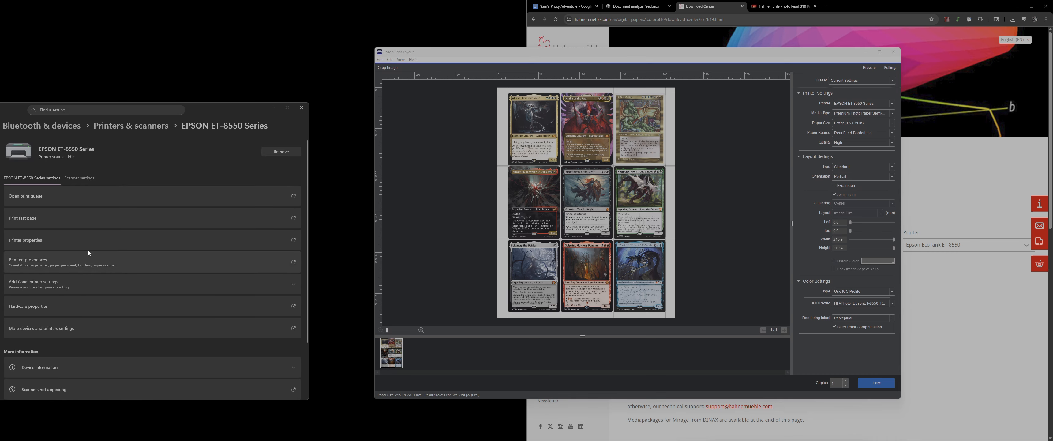
pyautogui.click(85, 261)
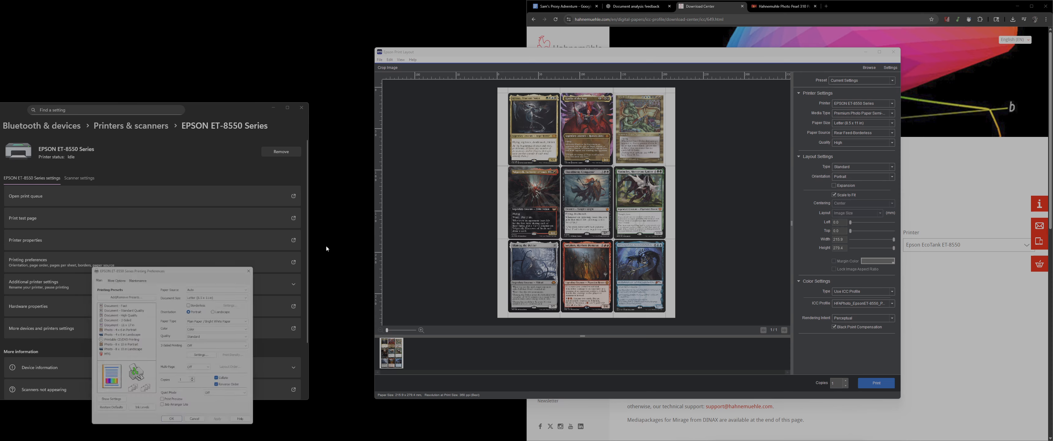
pyautogui.moveTo(207, 268); pyautogui.dragTo(406, 145)
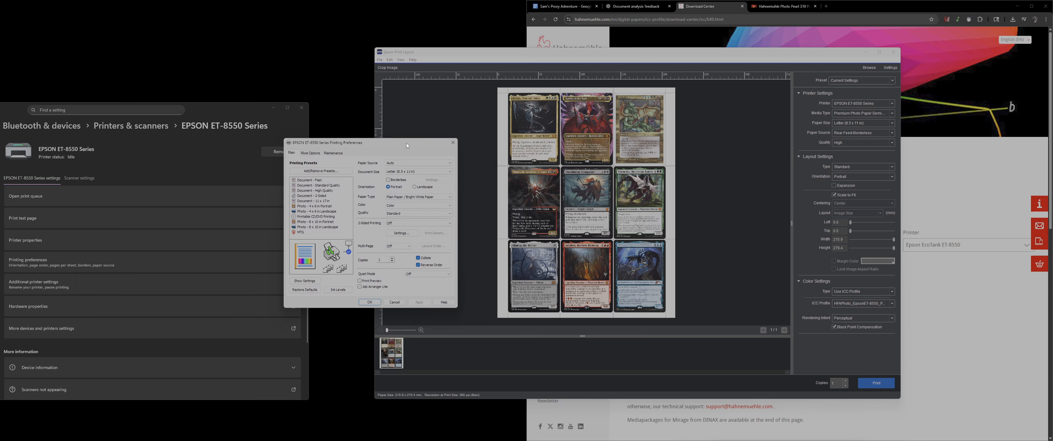
# Step: Check the additional options in the printer's printing preferences, and close the preferences dialog and the Settings window
pyautogui.click(307, 152)
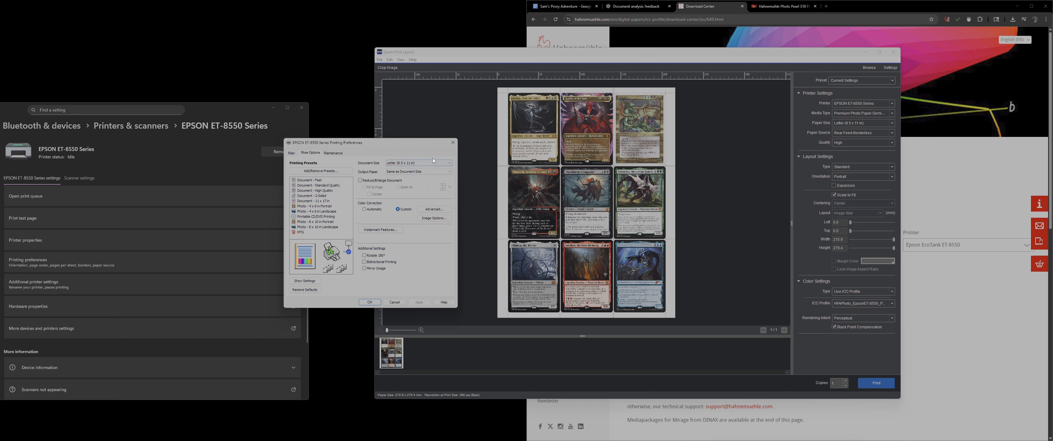
pyautogui.click(452, 142)
pyautogui.click(301, 107)
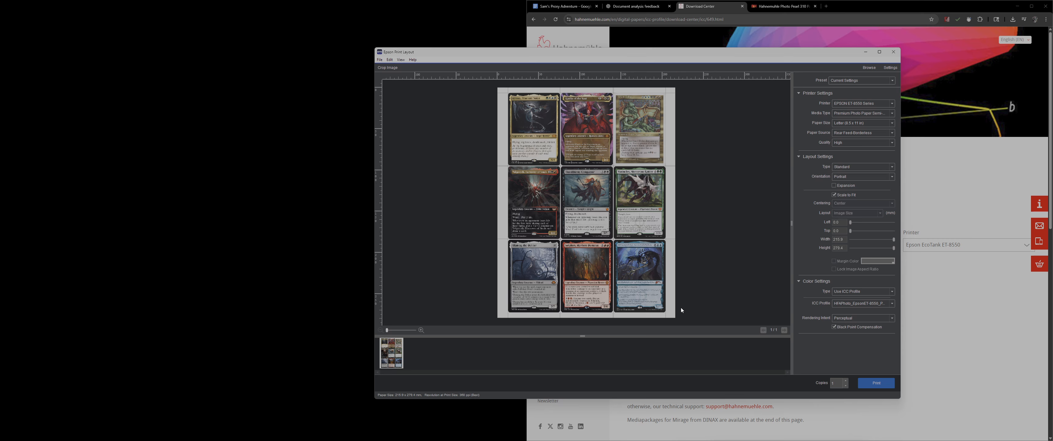
# Step: Inspect the rules text of a card up close in the print preview, and put away the card image and print layout windows
pyautogui.moveTo(388, 330)
pyautogui.mouseDown()
pyautogui.moveTo(401, 330)
pyautogui.moveTo(386, 329)
pyautogui.mouseUp()
pyautogui.scroll(3, 607, 248)
pyautogui.moveTo(786, 118); pyautogui.dragTo(786, 303)
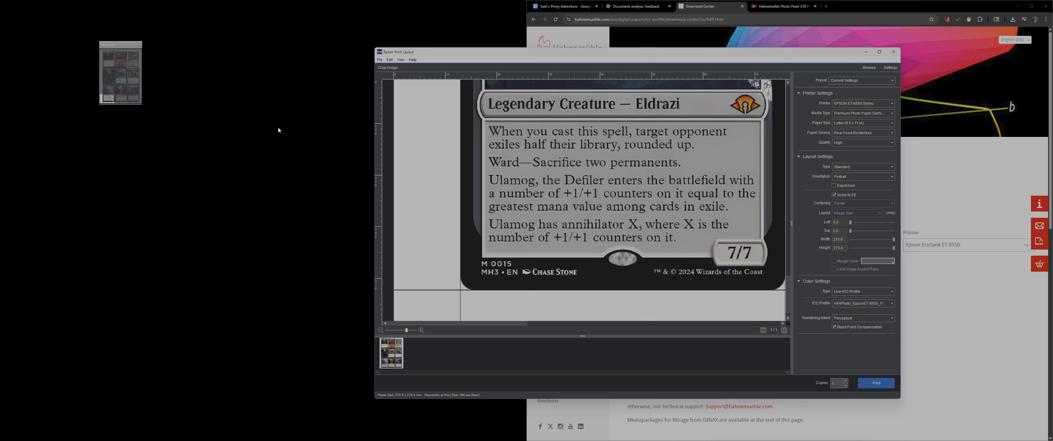
pyautogui.click(139, 45)
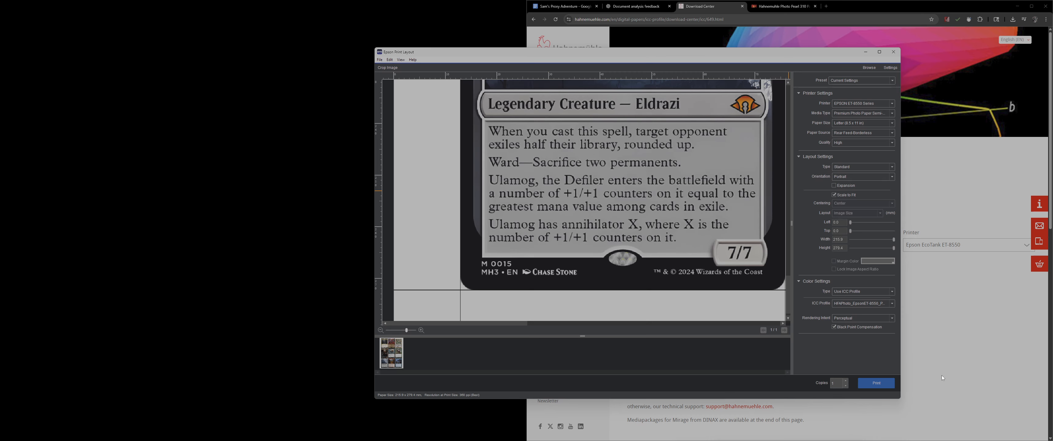
pyautogui.click(866, 52)
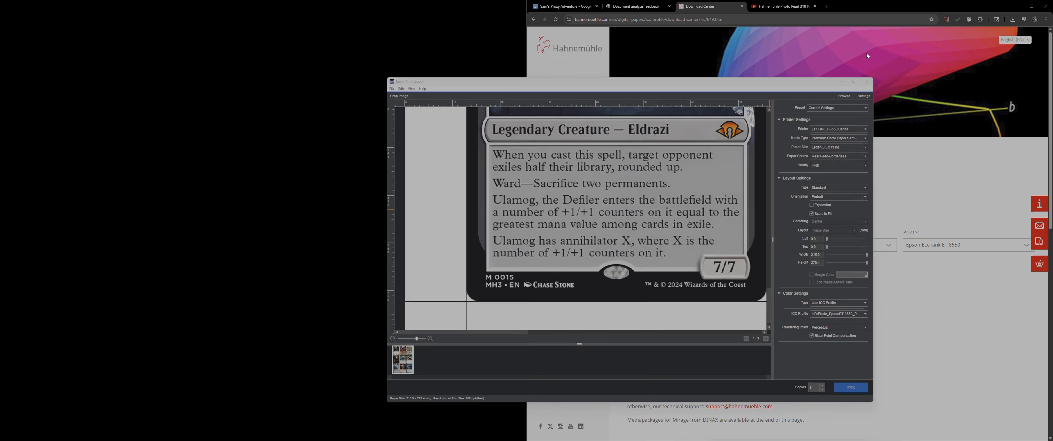
# Step: Switch to the paper test notes in Google Docs and review the Photo Pearl 310 entry against the entries for earlier papers
pyautogui.click(571, 8)
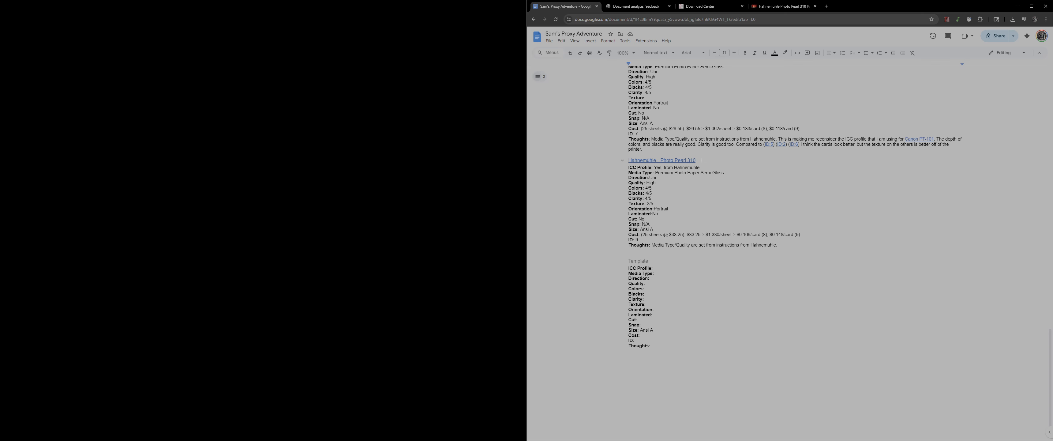
pyautogui.moveTo(701, 160); pyautogui.dragTo(697, 188)
pyautogui.click(760, 202)
pyautogui.doubleClick(647, 173)
pyautogui.scroll(10, 789, 245)
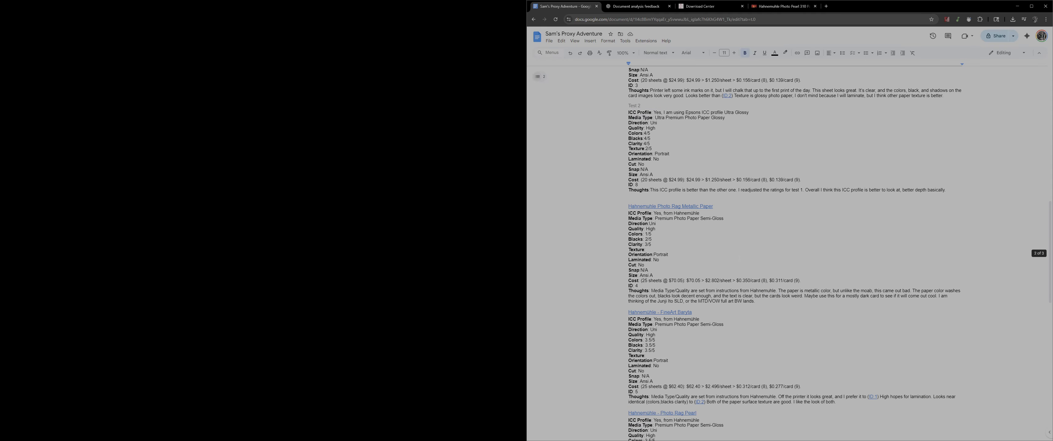
pyautogui.scroll(5, 788, 245)
pyautogui.scroll(4, 788, 245)
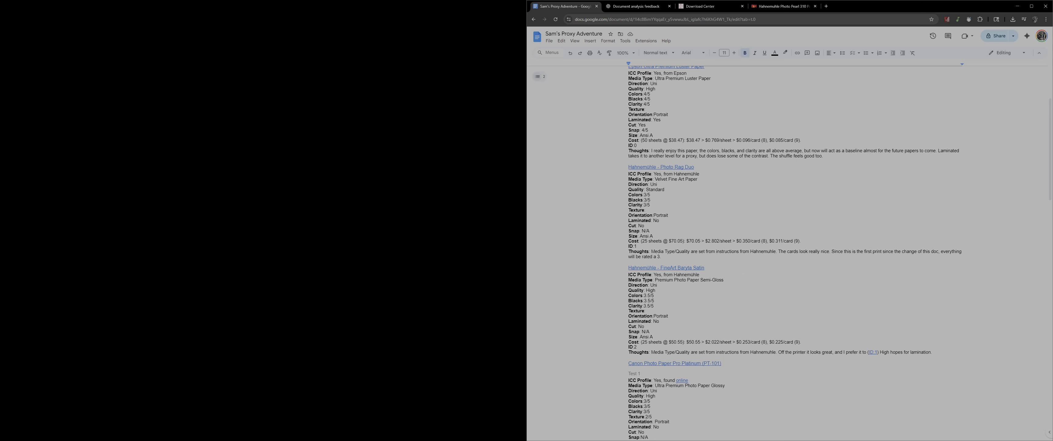
pyautogui.scroll(-20, 788, 245)
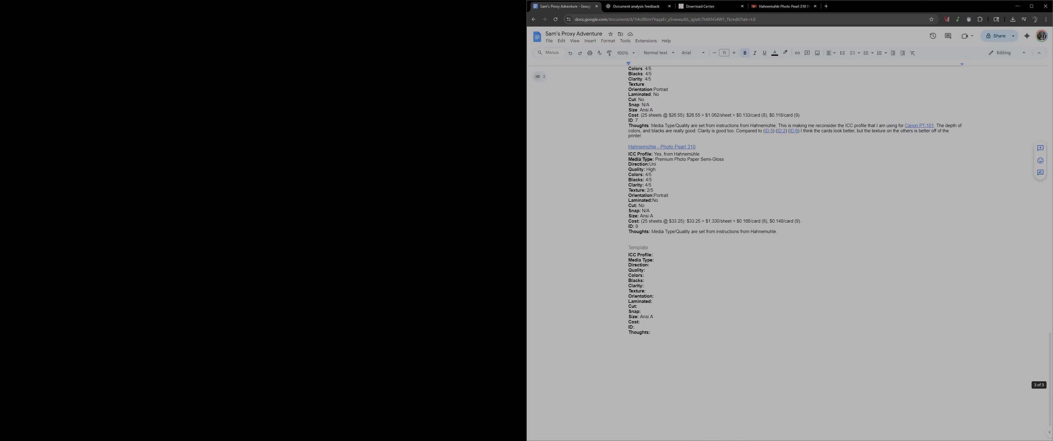
# Step: Examine the direction, quality, colors, blacks, clarity and texture lines in the Photo Pearl 310 entry
pyautogui.click(656, 164)
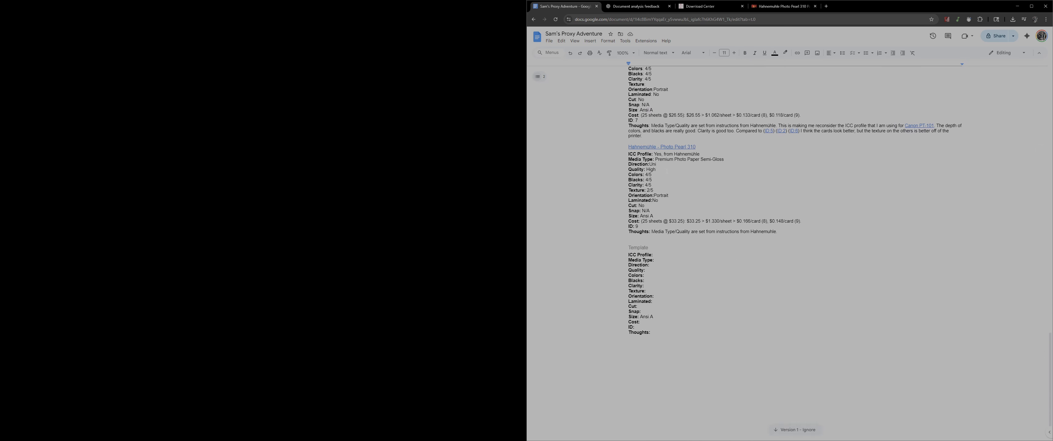
pyautogui.doubleClick(651, 169)
pyautogui.click(694, 169)
pyautogui.moveTo(628, 174); pyautogui.dragTo(666, 190)
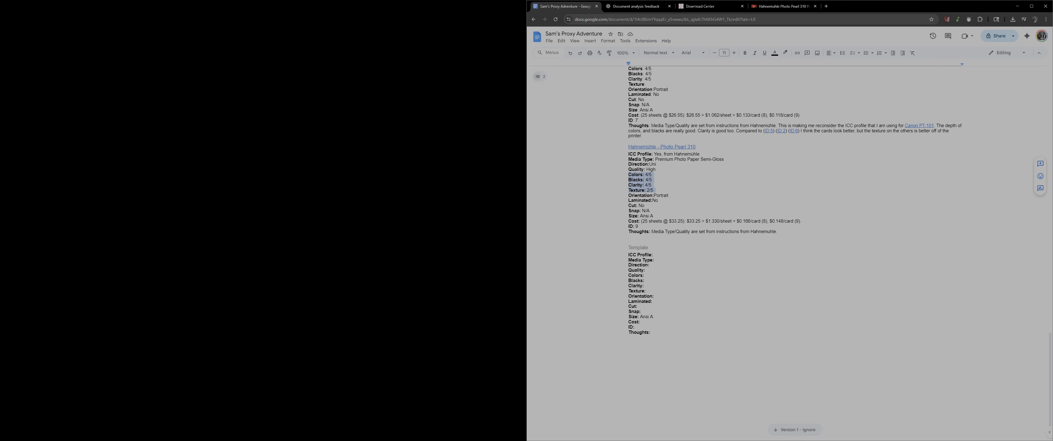
pyautogui.click(656, 179)
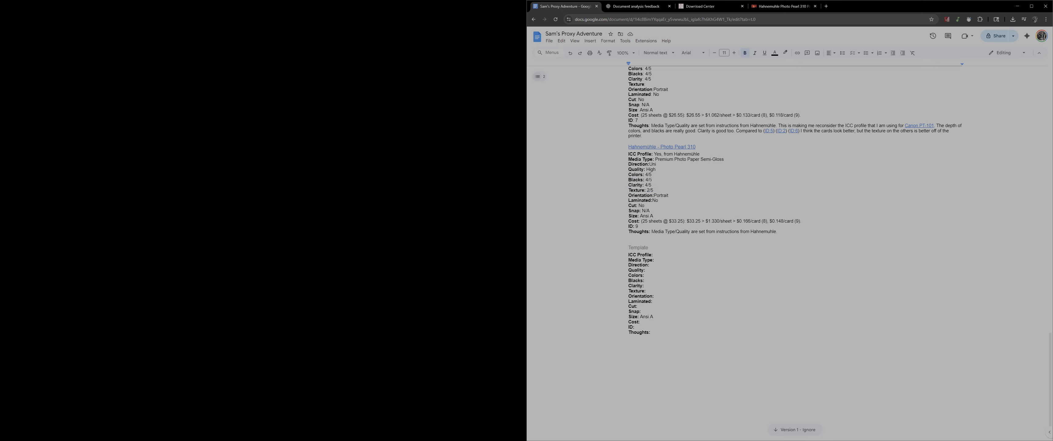